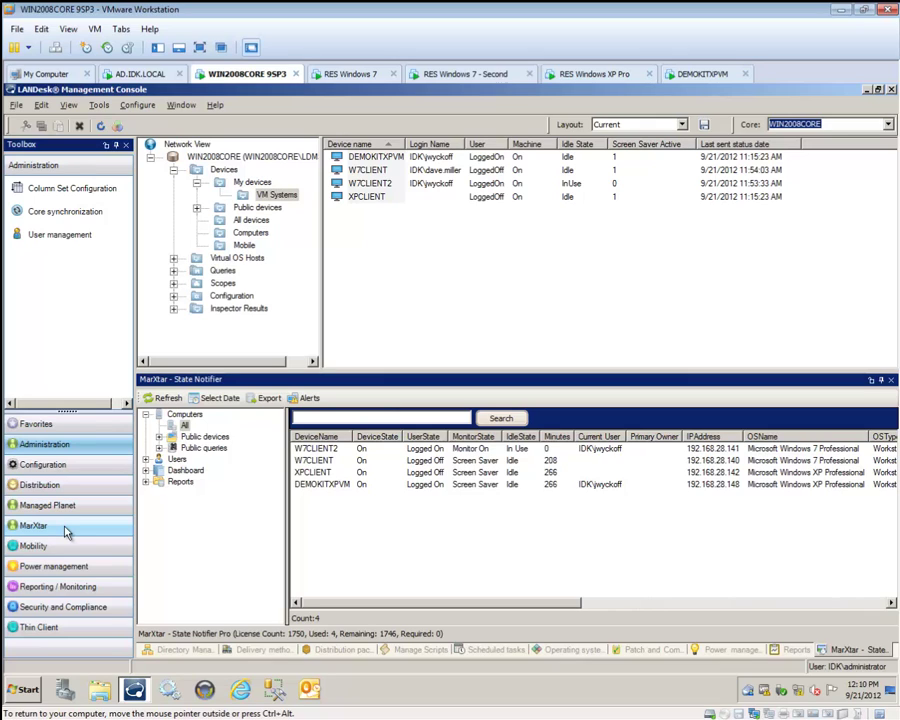
- Show the MarXtar tools and examine the state of each computer listed in State Notifier
click(66, 532)
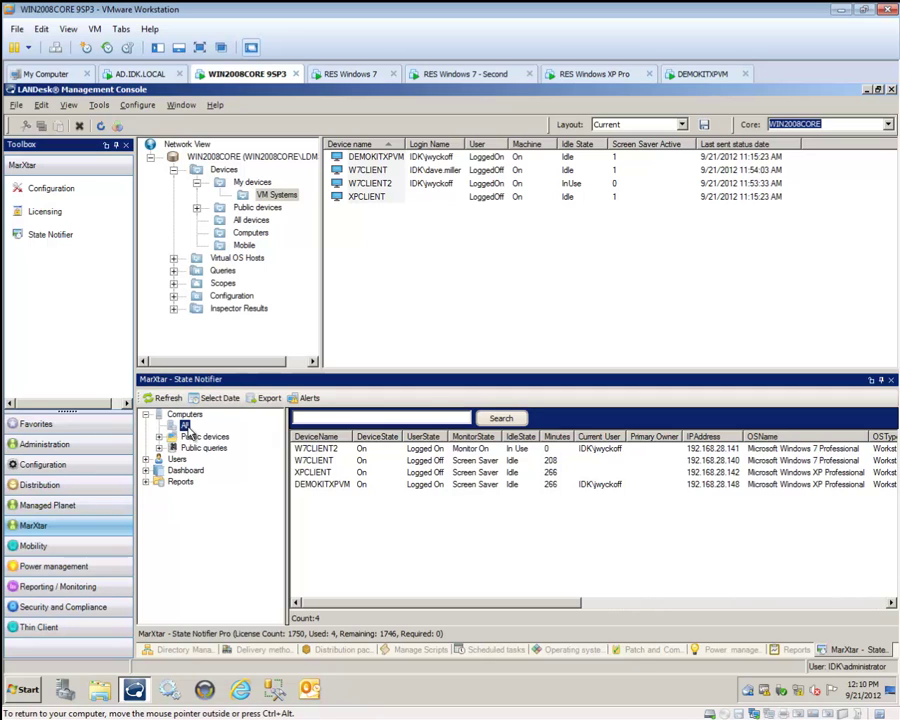
click(341, 452)
click(339, 462)
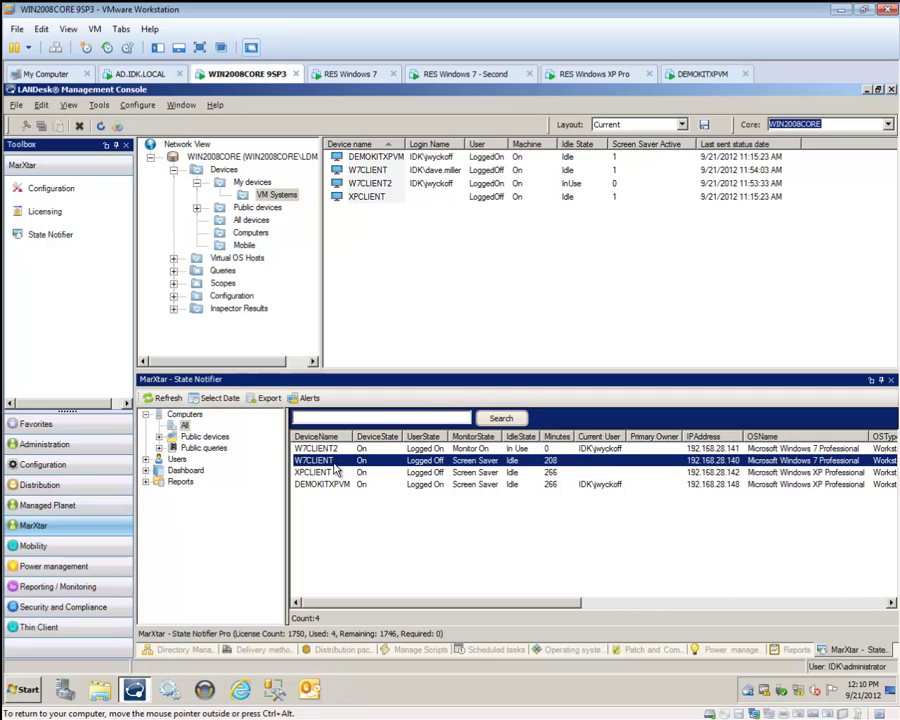
click(338, 472)
click(336, 485)
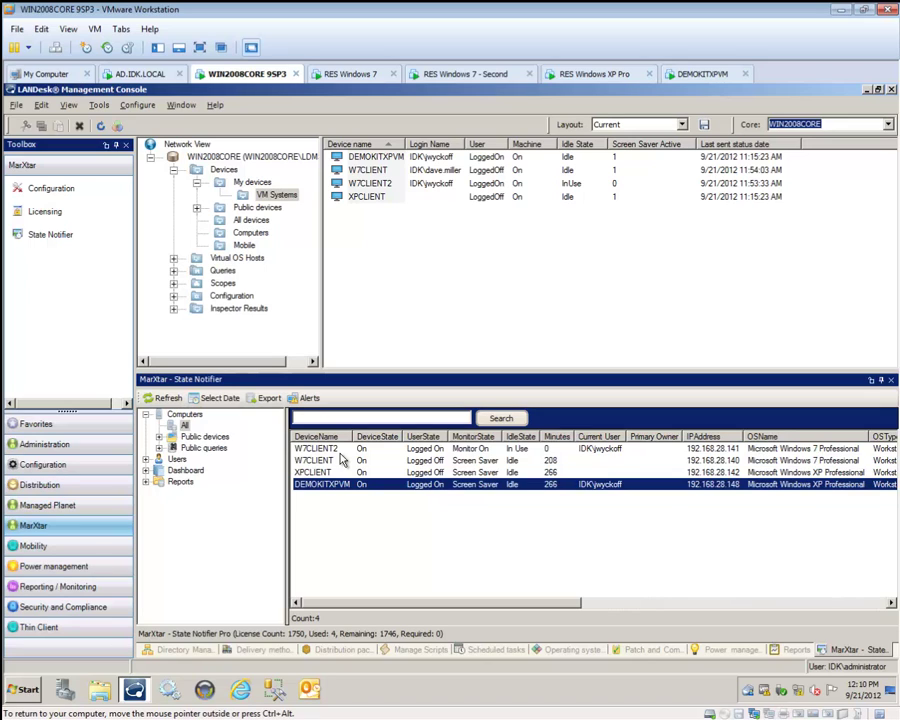
click(370, 453)
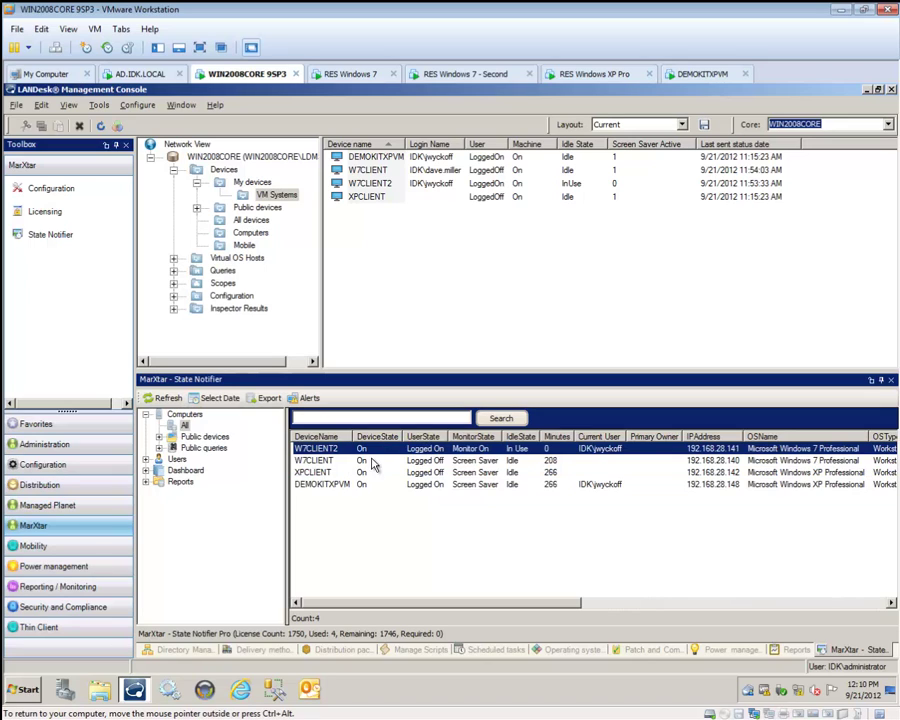
- Refresh the State Notifier computer list and check the states of W7CLIENT2, W7CLIENT and XPCLIENT
click(152, 397)
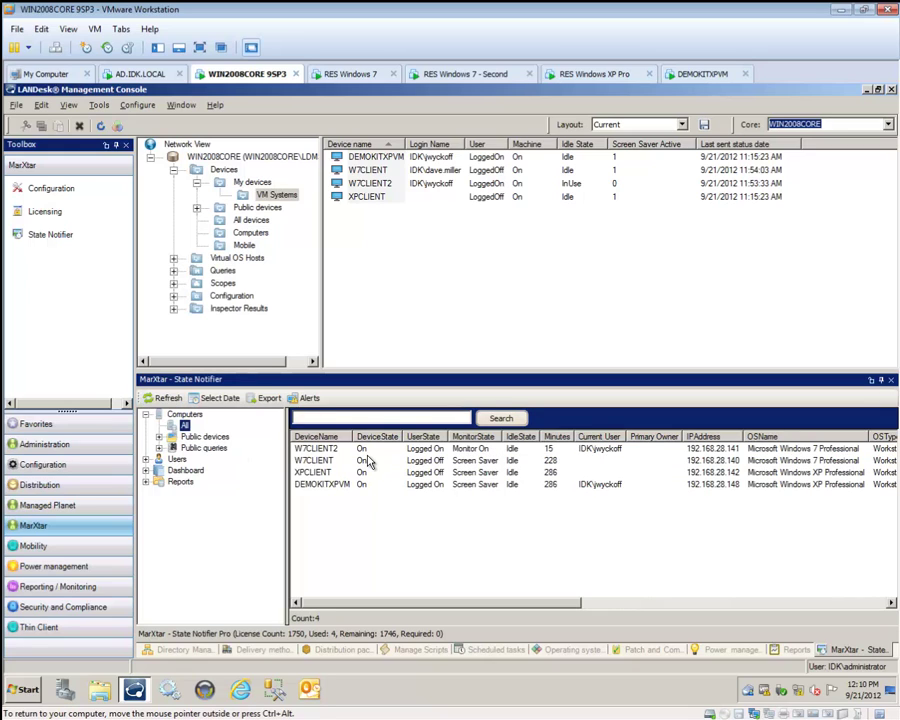
click(430, 450)
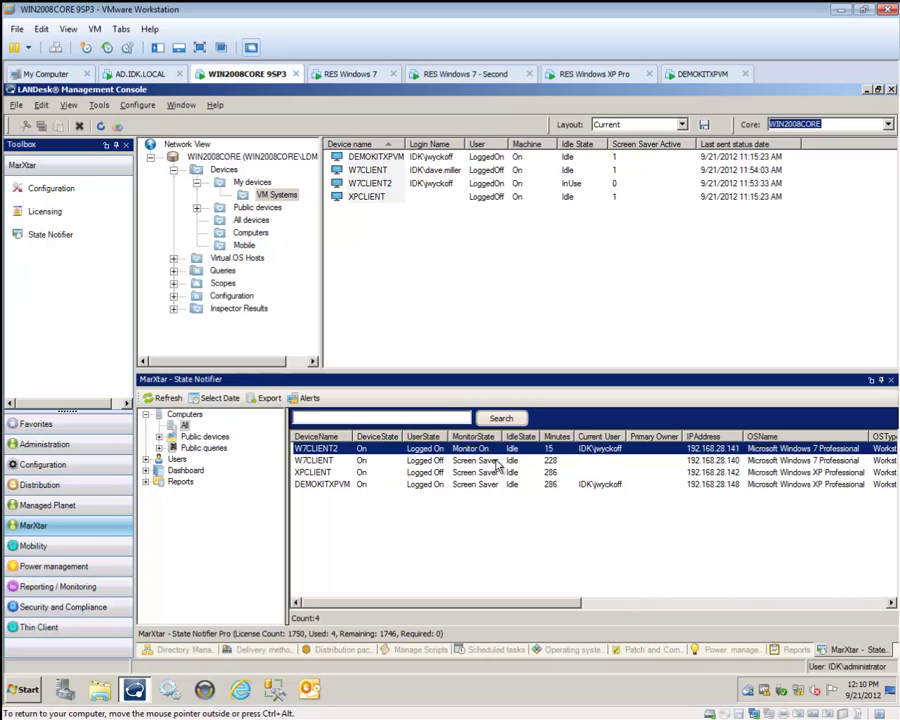
click(494, 461)
click(495, 472)
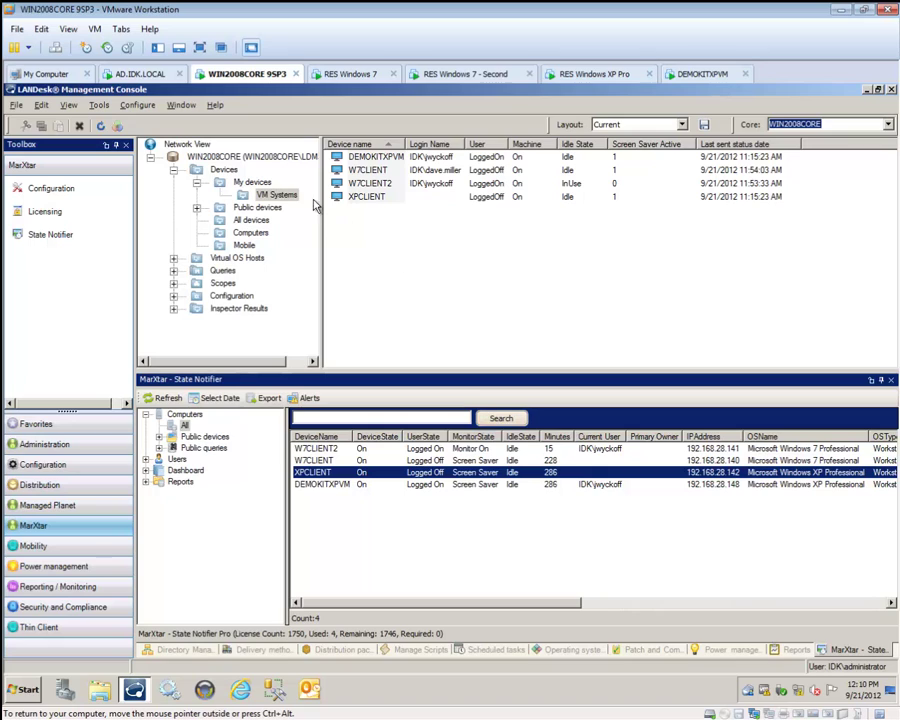
- Reload the VM Systems device group and compare its device states with the State Notifier entries for DEMOKITXPVM and XPCLIENT
click(278, 196)
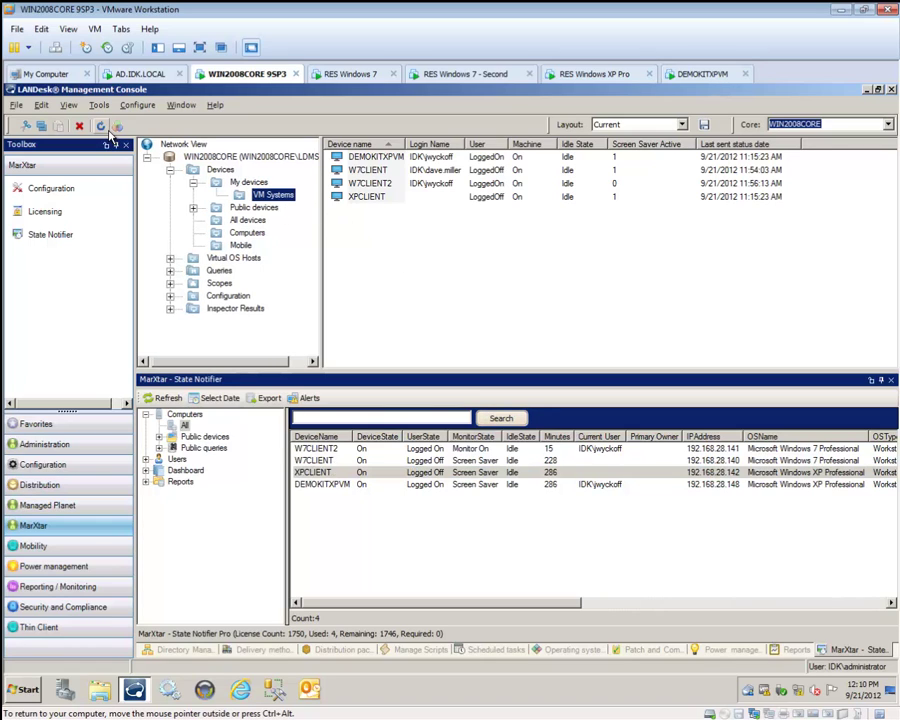
click(356, 159)
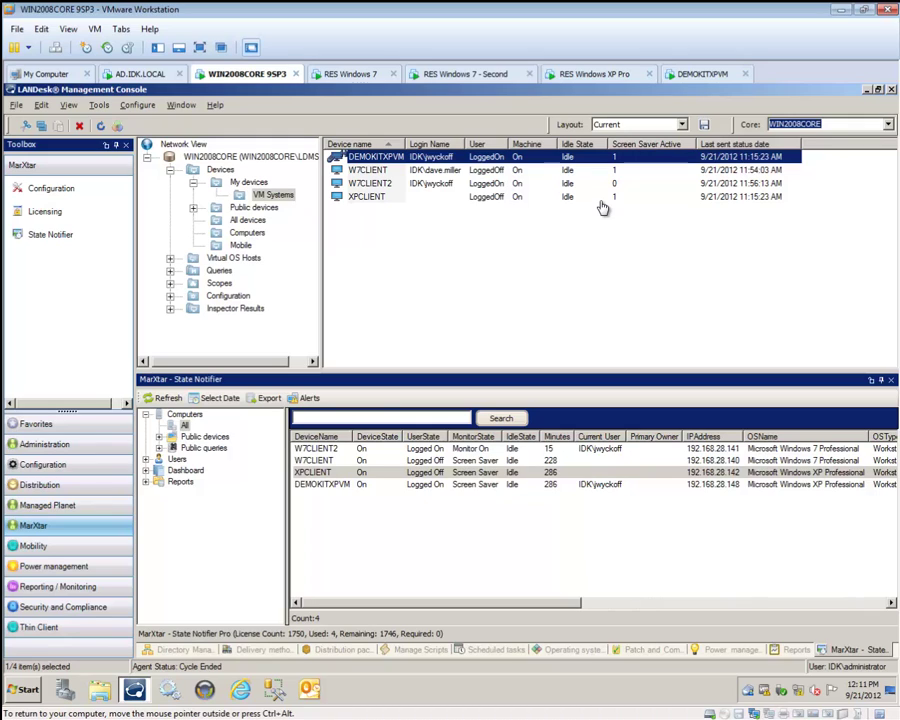
click(317, 490)
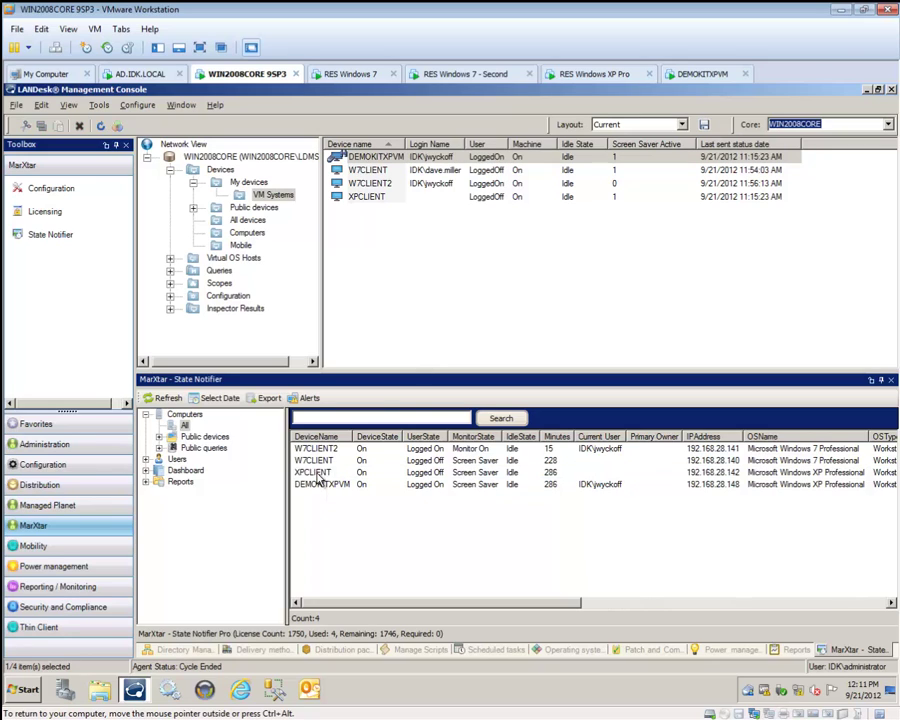
click(320, 472)
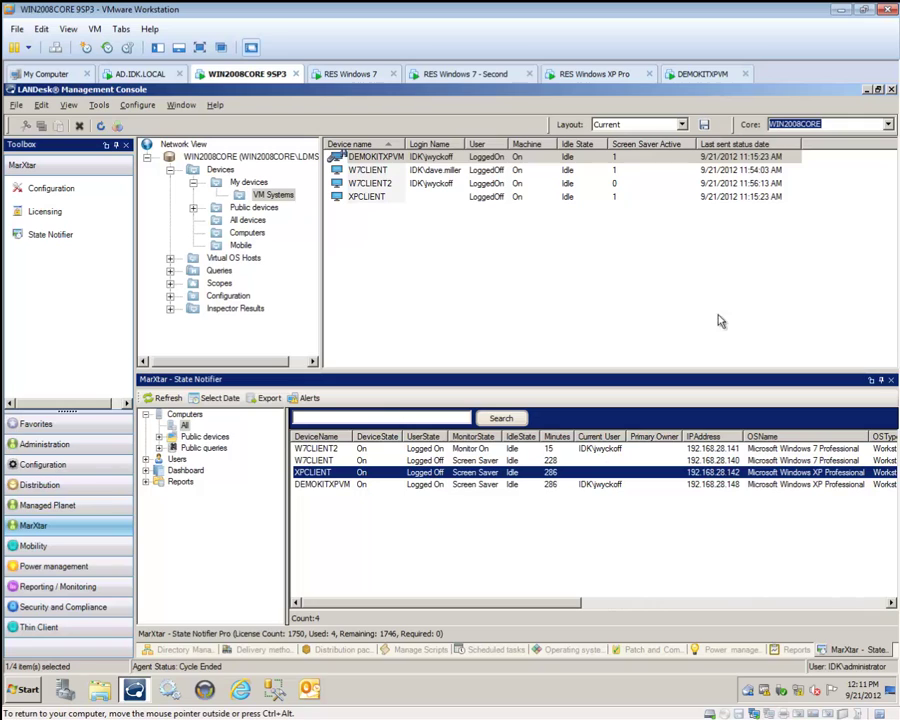
- Switch to the RES Windows XP Pro virtual machine and log on to Windows with the account password
click(610, 80)
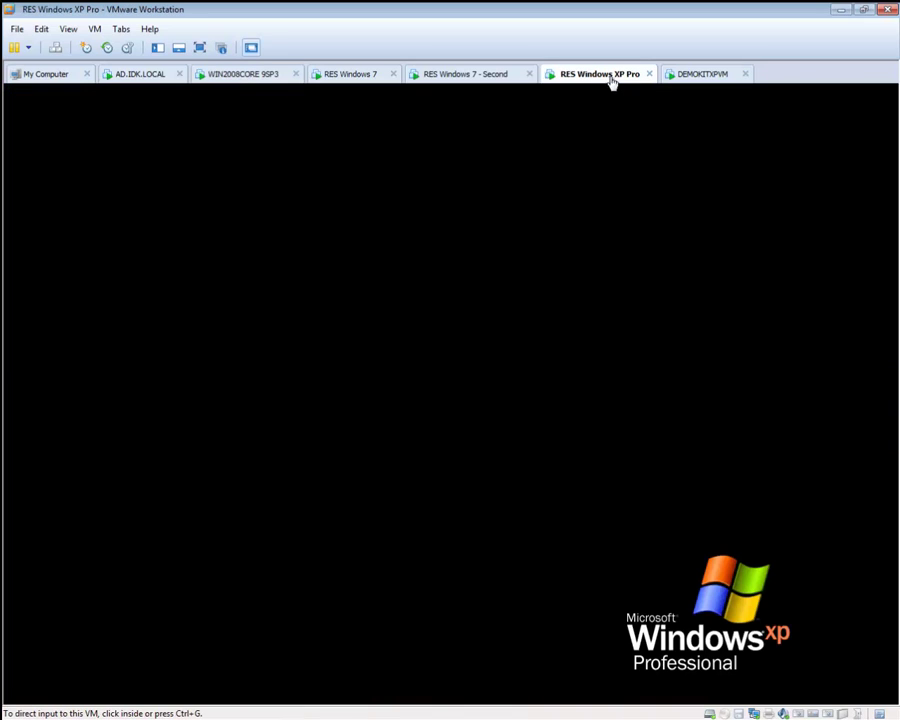
click(472, 369)
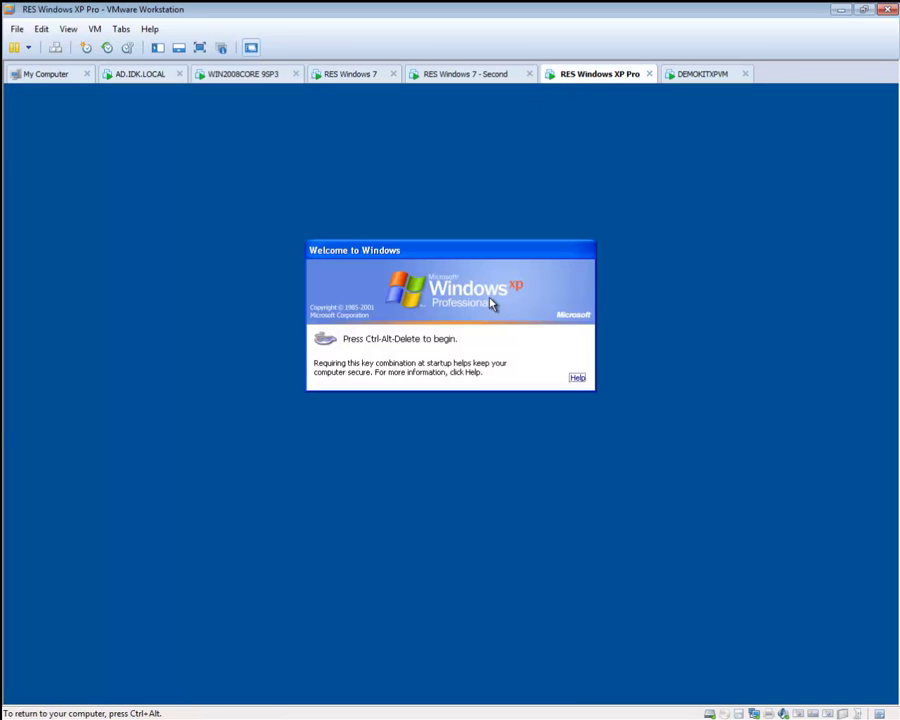
key(ctrl+alt+Insert)
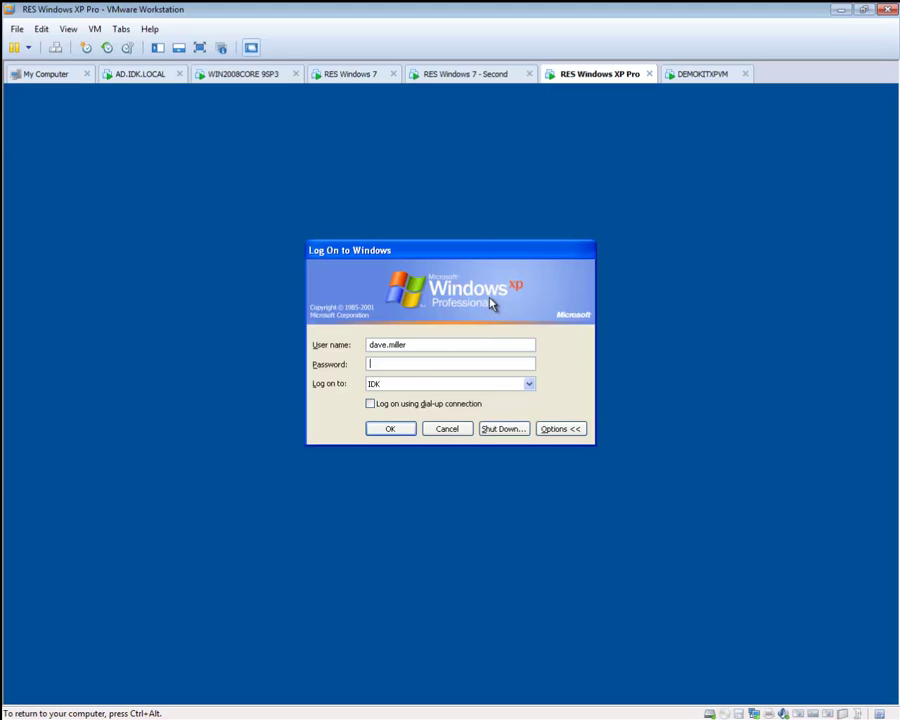
text(***********)
key(Return)
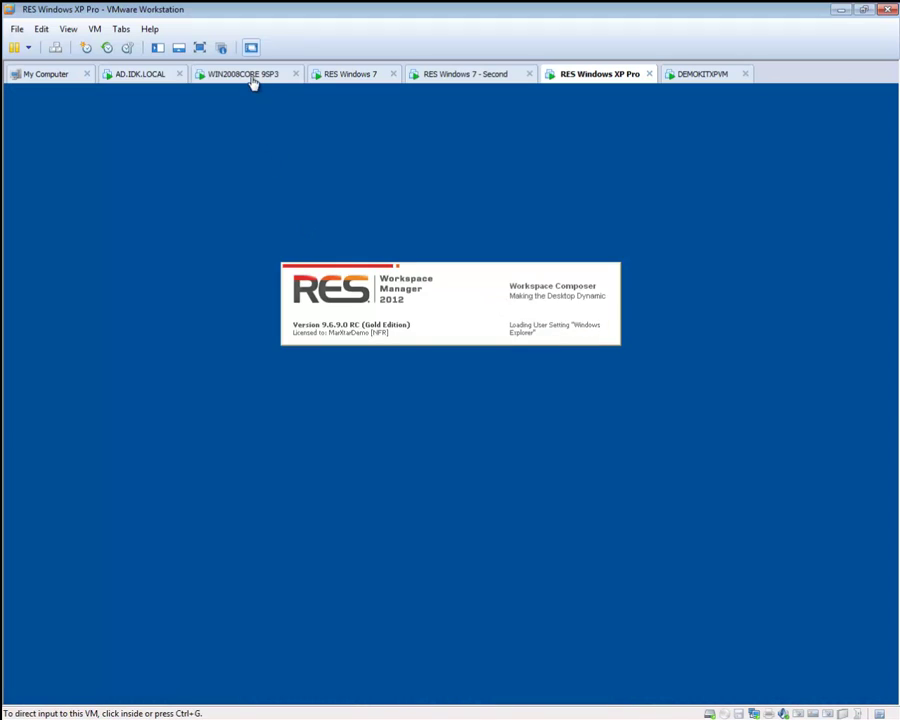
- Return to the WIN2008CORE 9SP3 machine and refresh State Notifier and the VM Systems list to check XPCLIENT's logon state
click(252, 76)
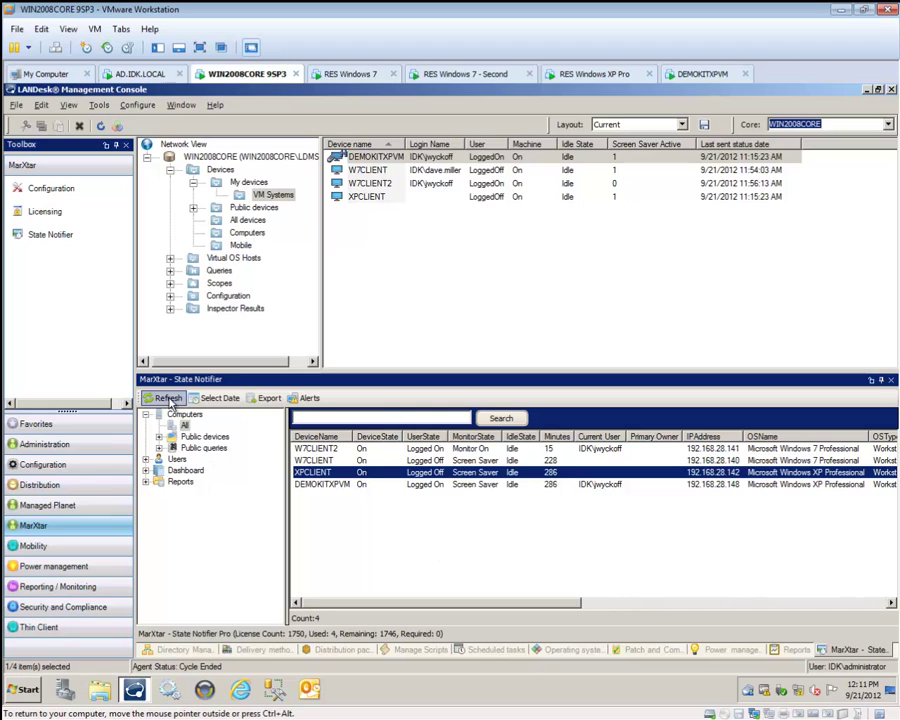
click(169, 398)
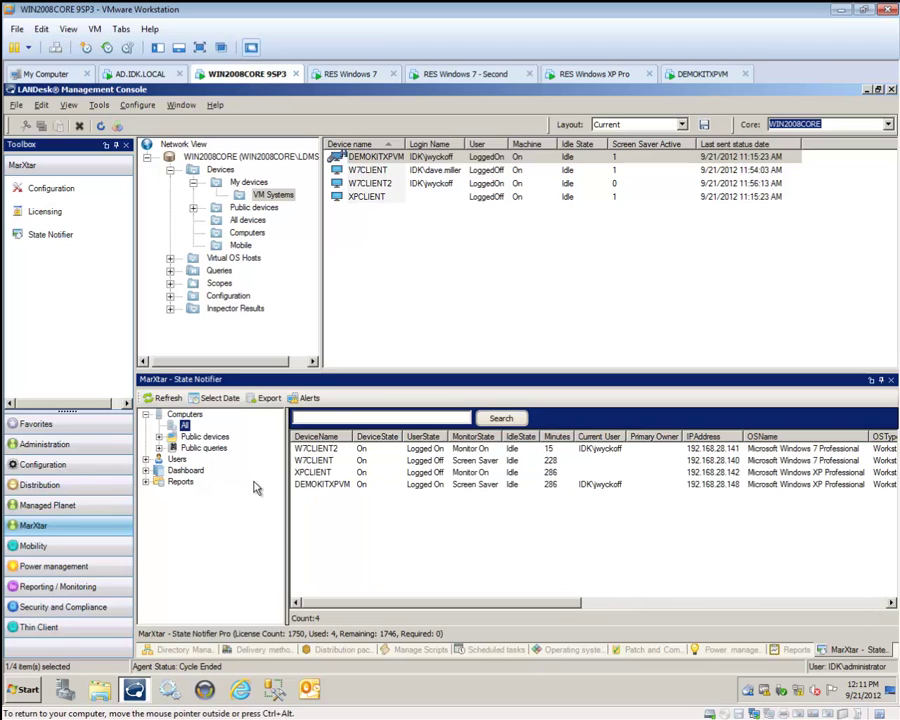
click(310, 472)
click(169, 398)
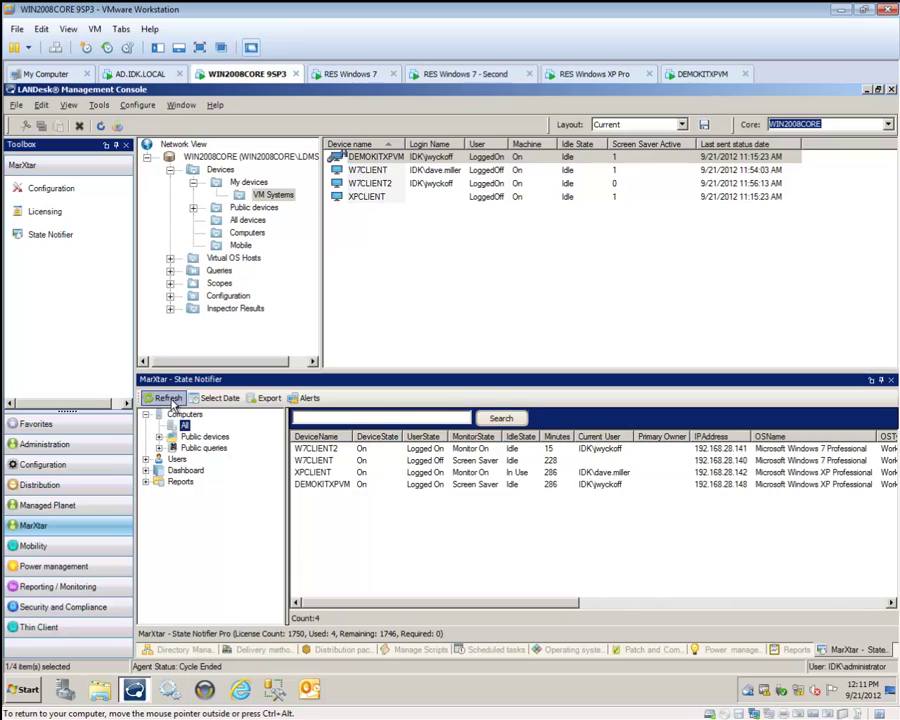
click(316, 474)
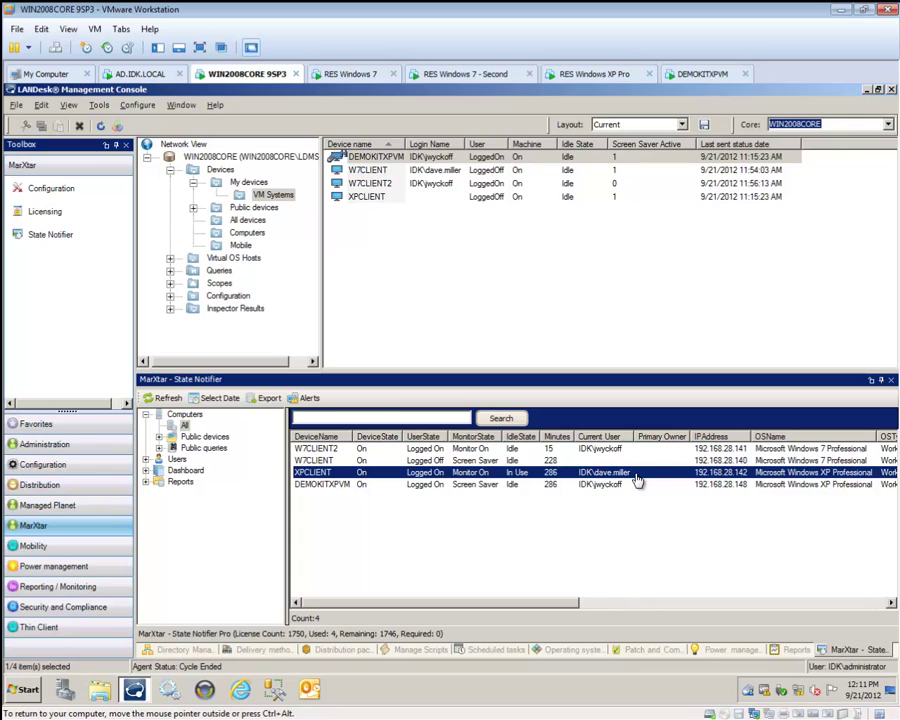
click(100, 127)
click(367, 199)
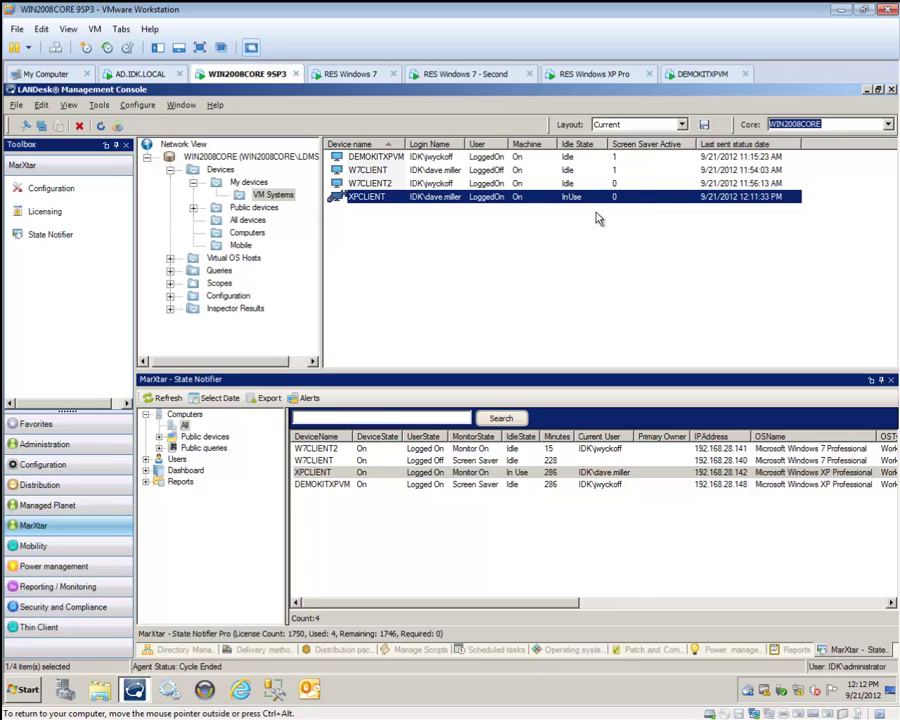
- Switch to the RES Windows XP Pro virtual machine and lock the computer
click(594, 74)
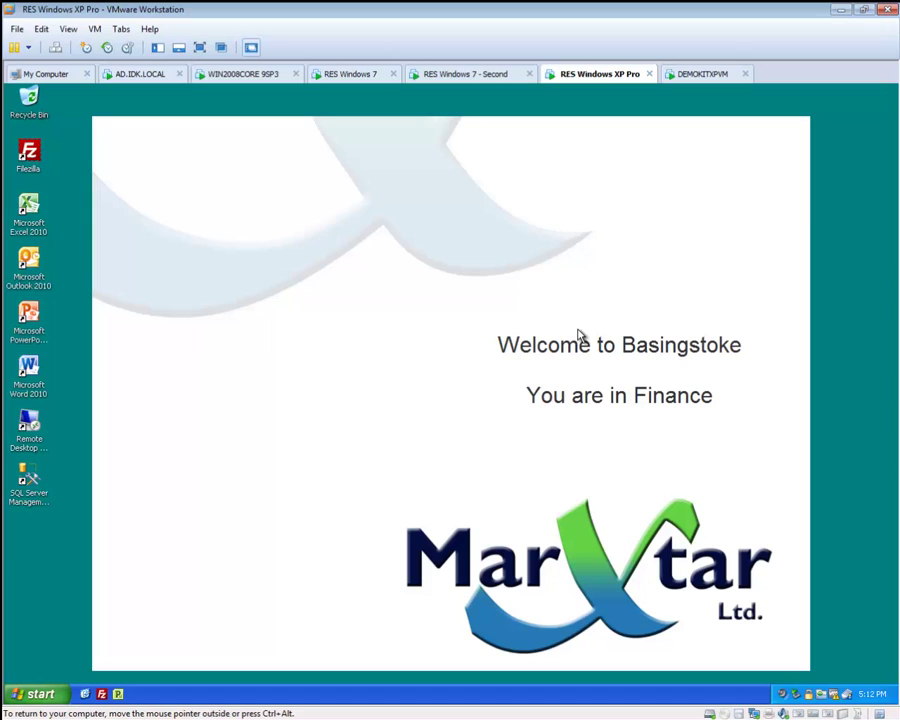
key(ctrl+alt+Insert)
key(Return)
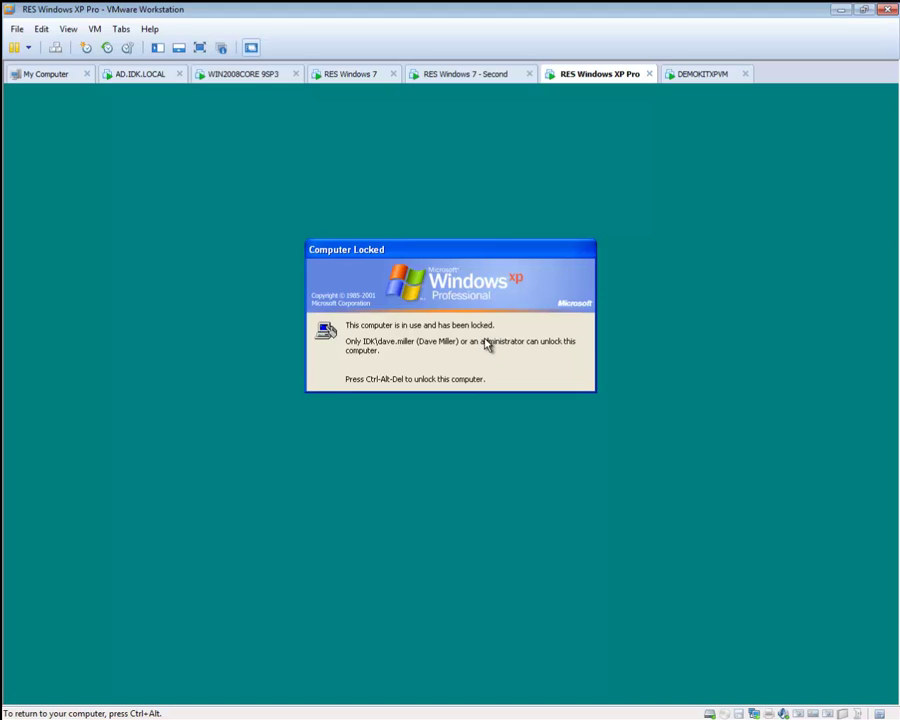
- Back on the WIN2008CORE 9SP3 machine, refresh the VM Systems list and State Notifier to check XPCLIENT's user state
click(249, 78)
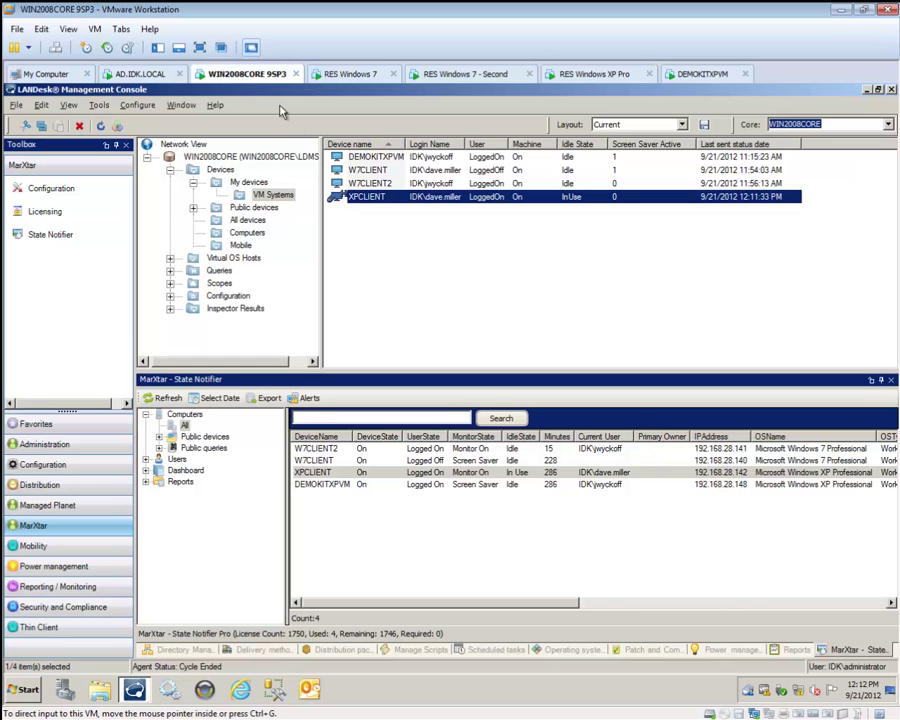
click(101, 128)
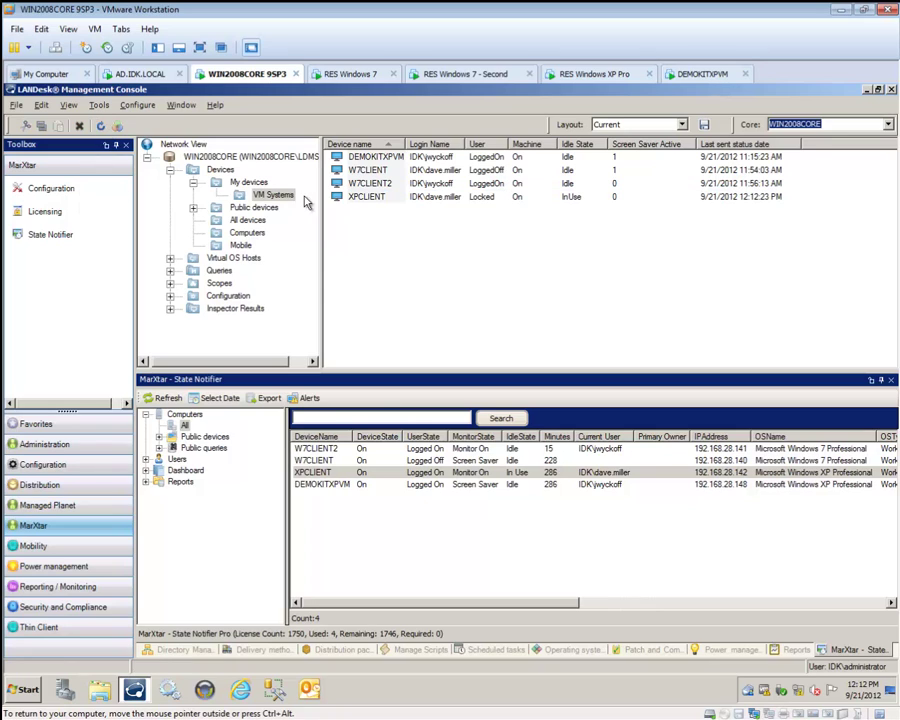
click(367, 197)
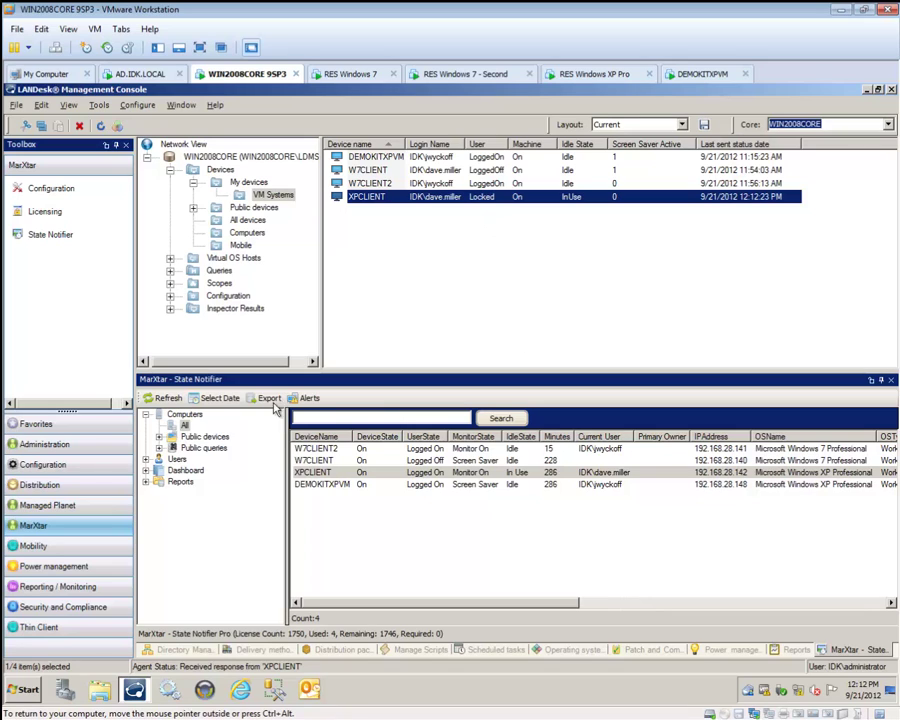
click(162, 398)
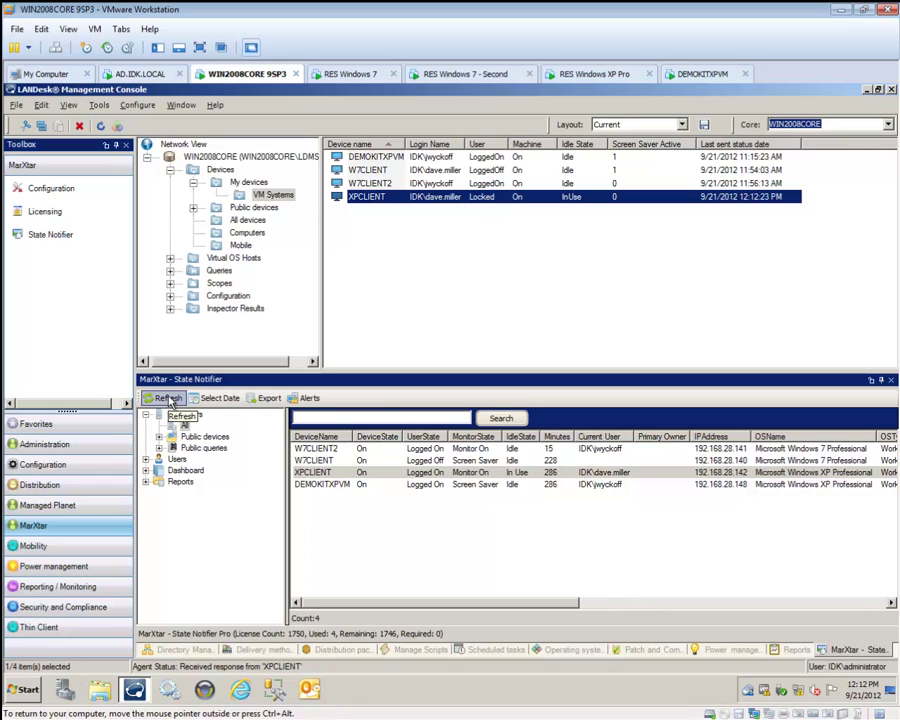
click(313, 474)
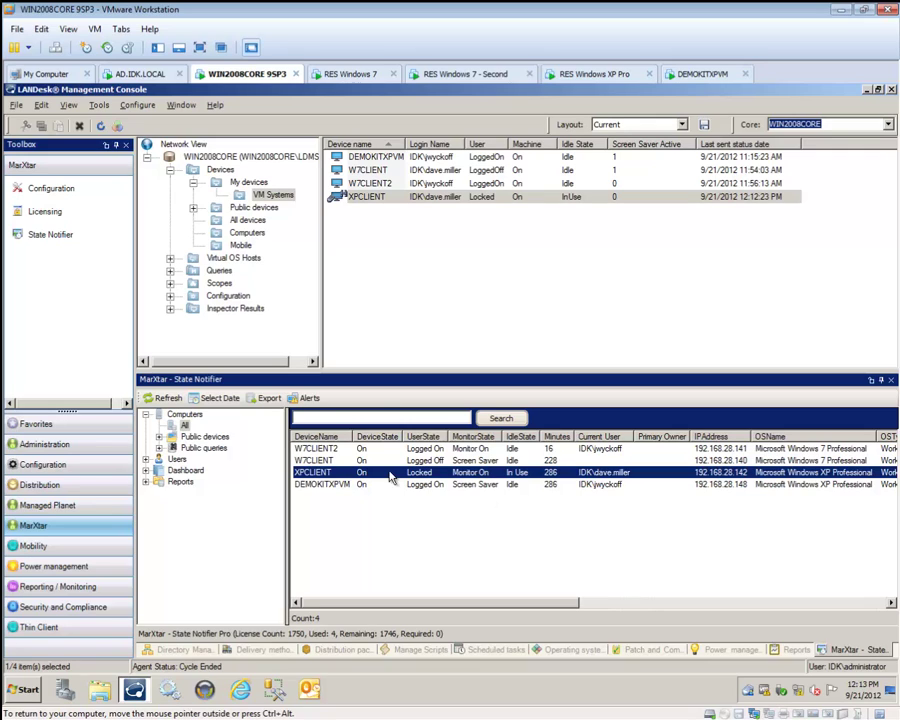
- Review XPCLIENT's state change history in State Notifier and close the history list
right_click(318, 475)
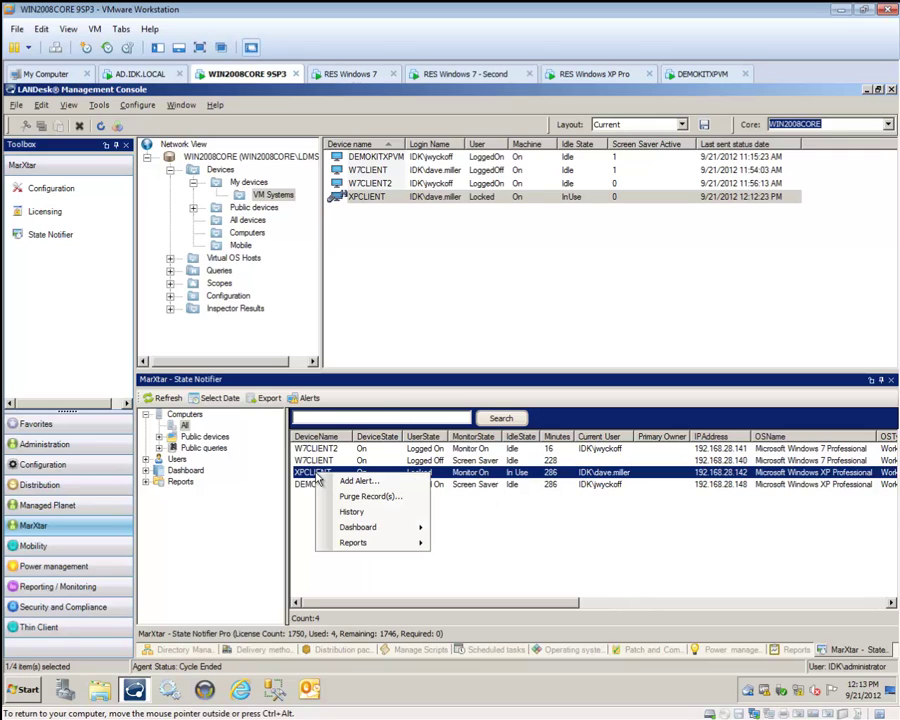
click(353, 512)
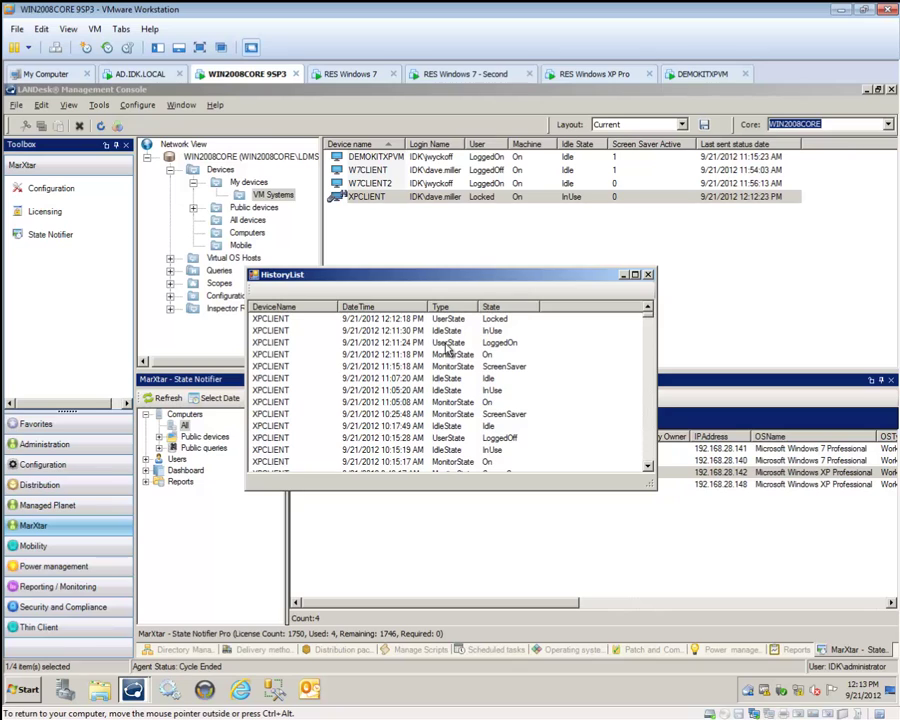
click(648, 275)
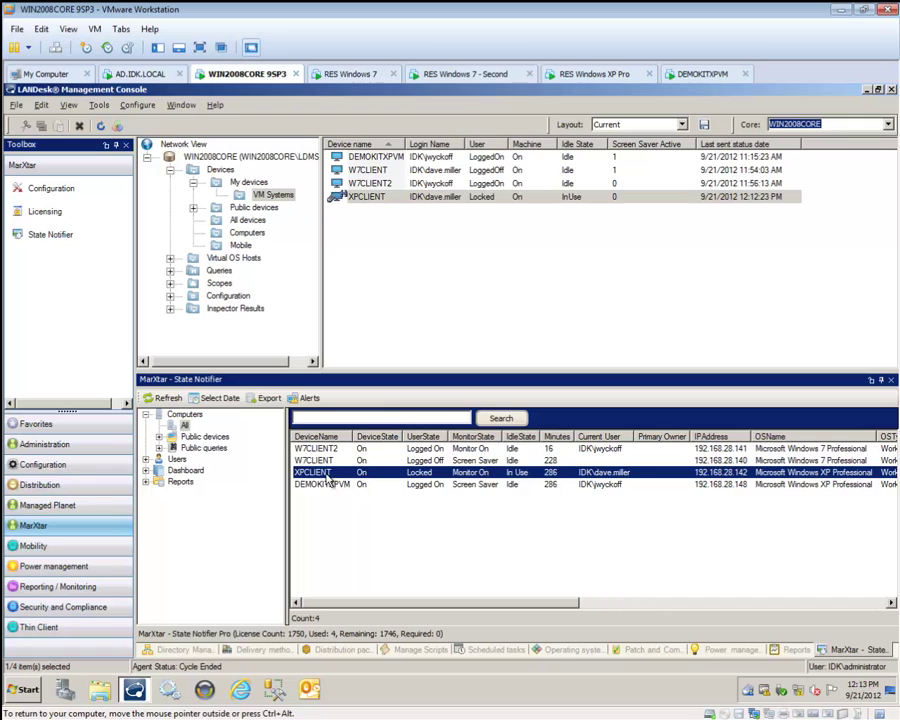
- Display the Current State dashboard in State Notifier and examine the device, monitor and user charts
click(146, 470)
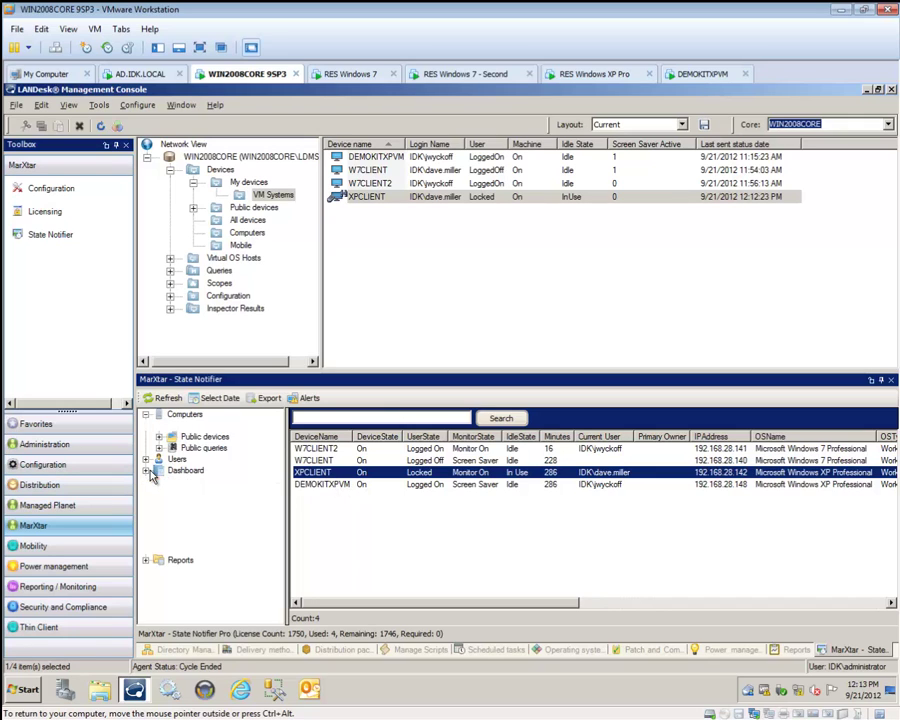
click(195, 482)
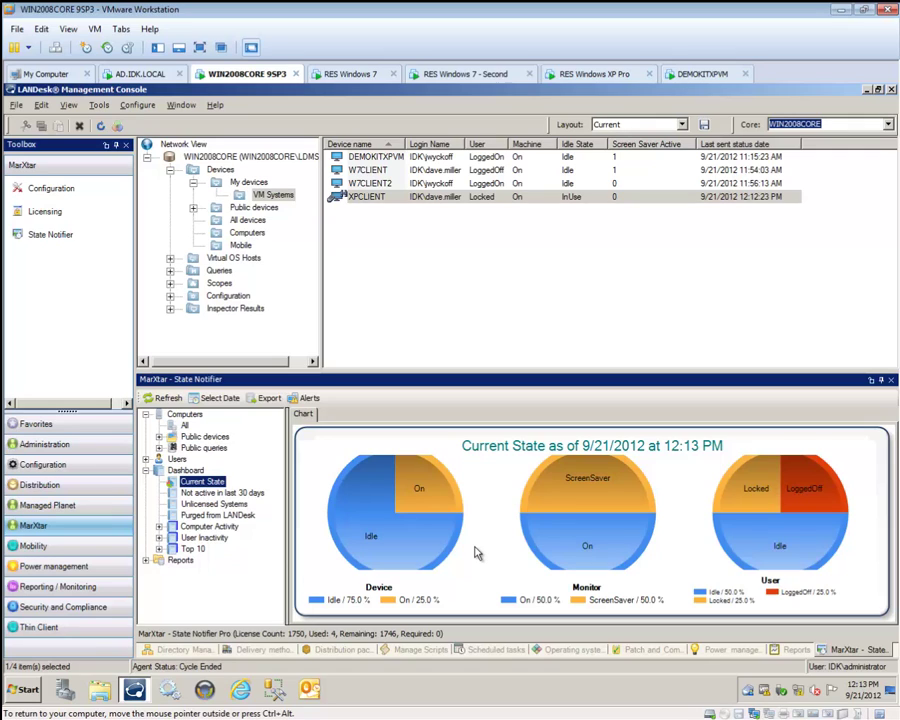
mouse_move(771, 515)
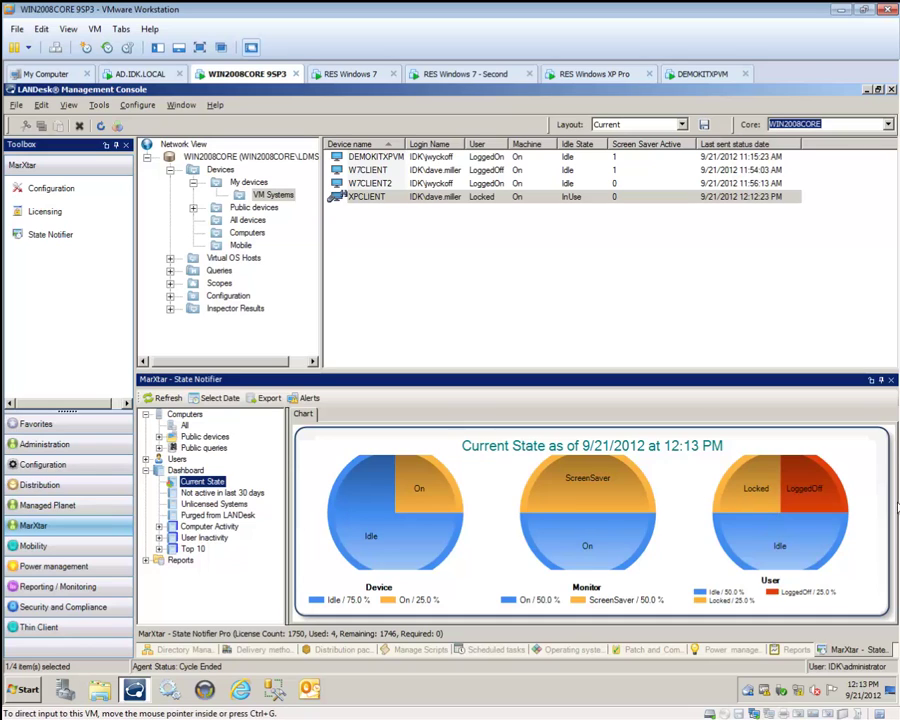
- Pick September 16, 2012 as the date to view, and close the date selection without applying it
click(219, 397)
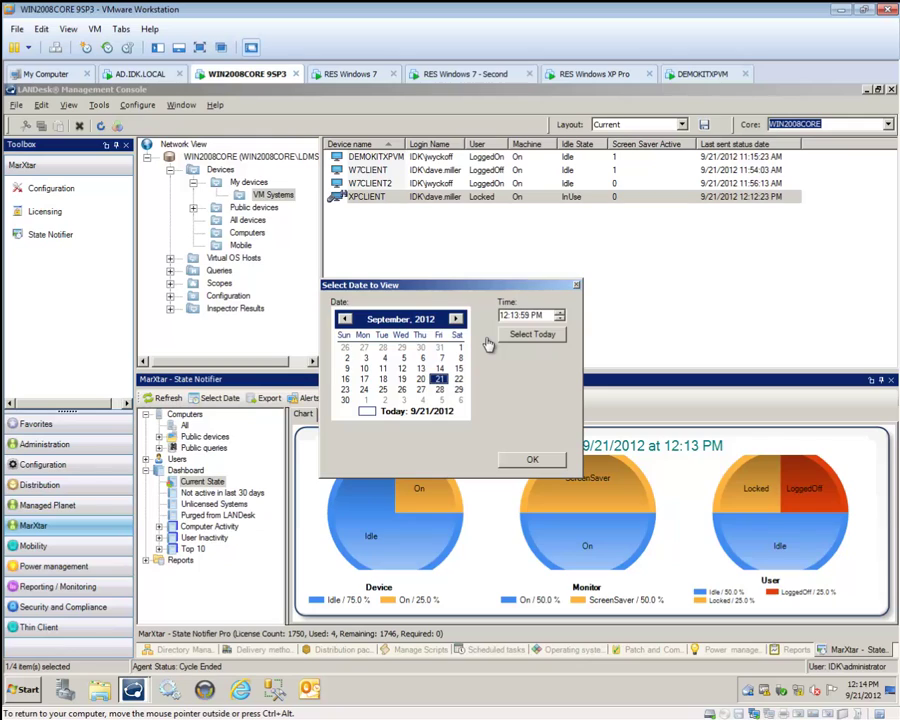
click(345, 380)
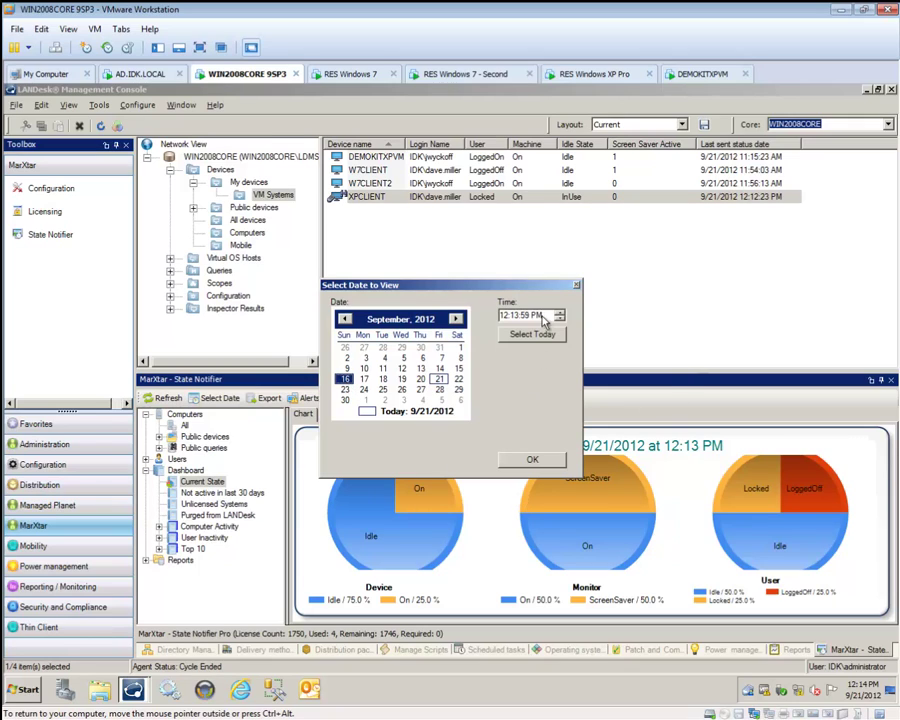
click(576, 285)
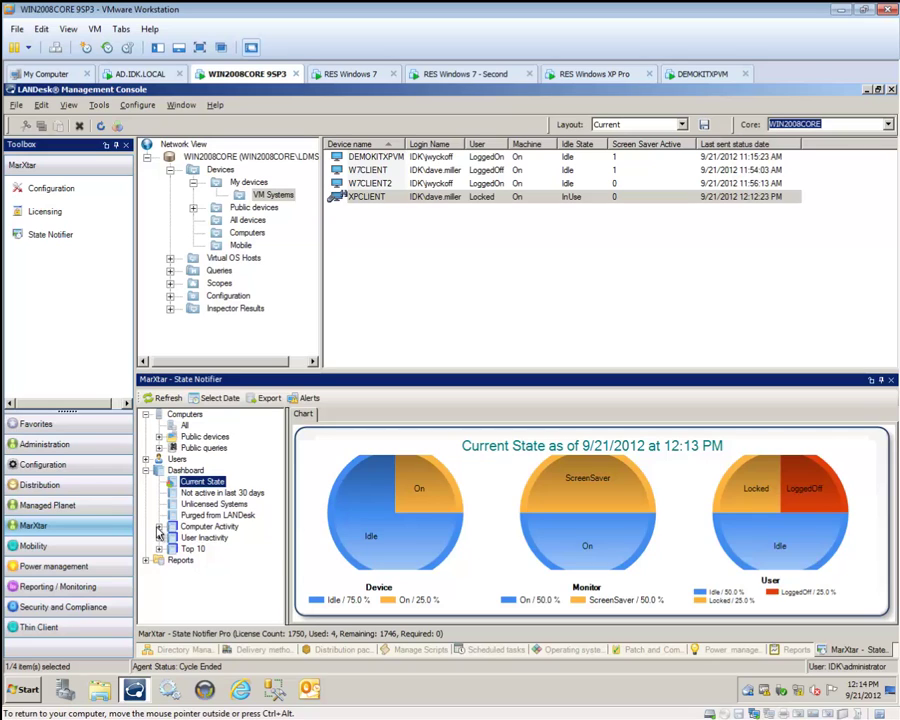
- Display the Computer Activity charts Compare by Day and Compare by Week (Hours) in the State Notifier dashboard
double_click(205, 526)
click(236, 539)
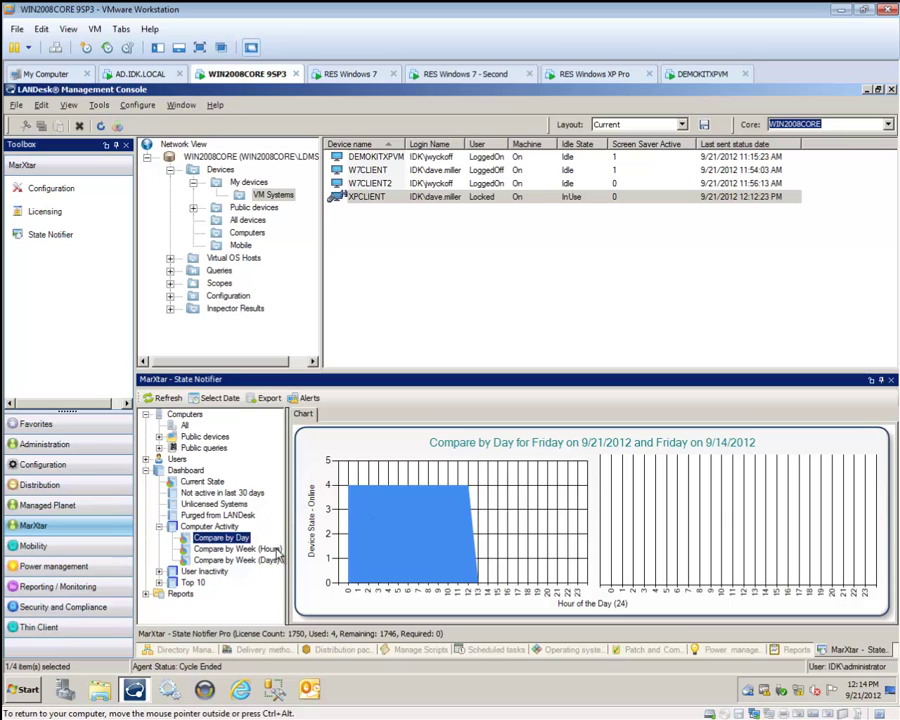
click(270, 549)
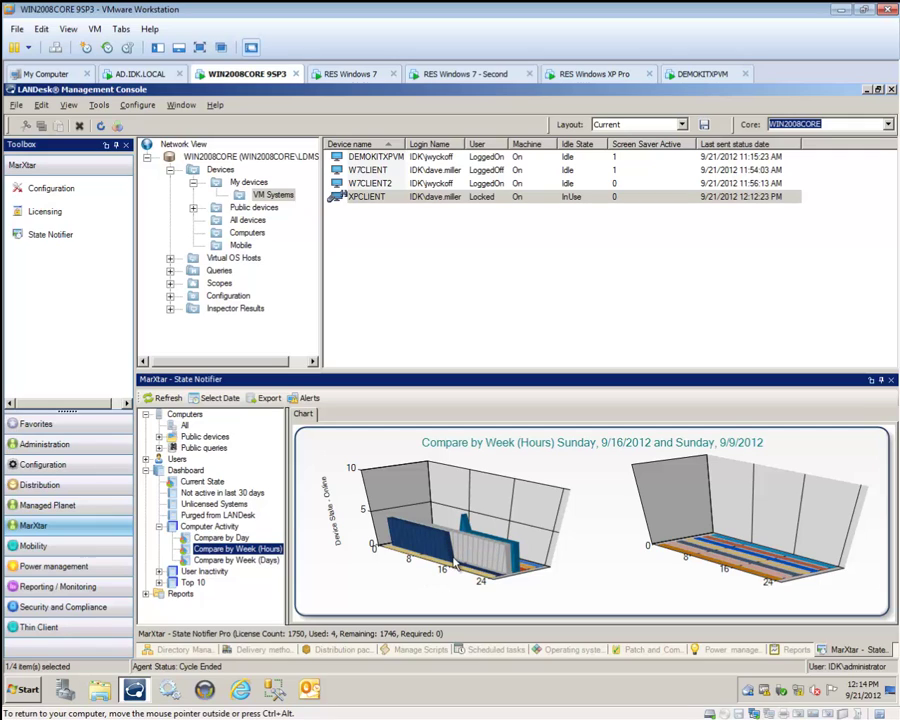
- Examine which charts are offered under User Inactivity and Top 10 in the dashboard, and collapse Top 10 again
click(160, 572)
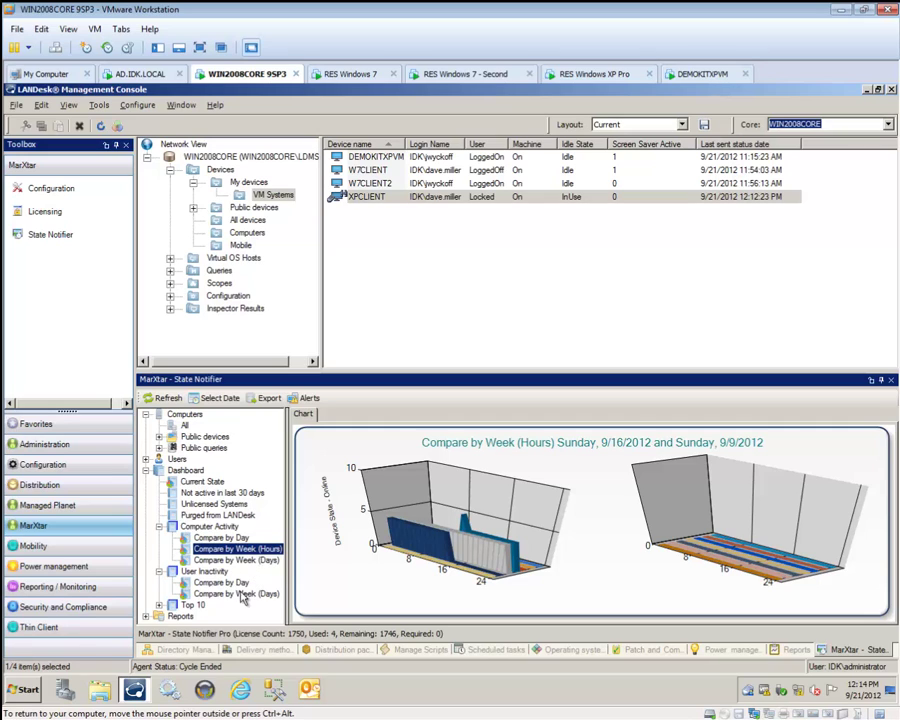
click(161, 606)
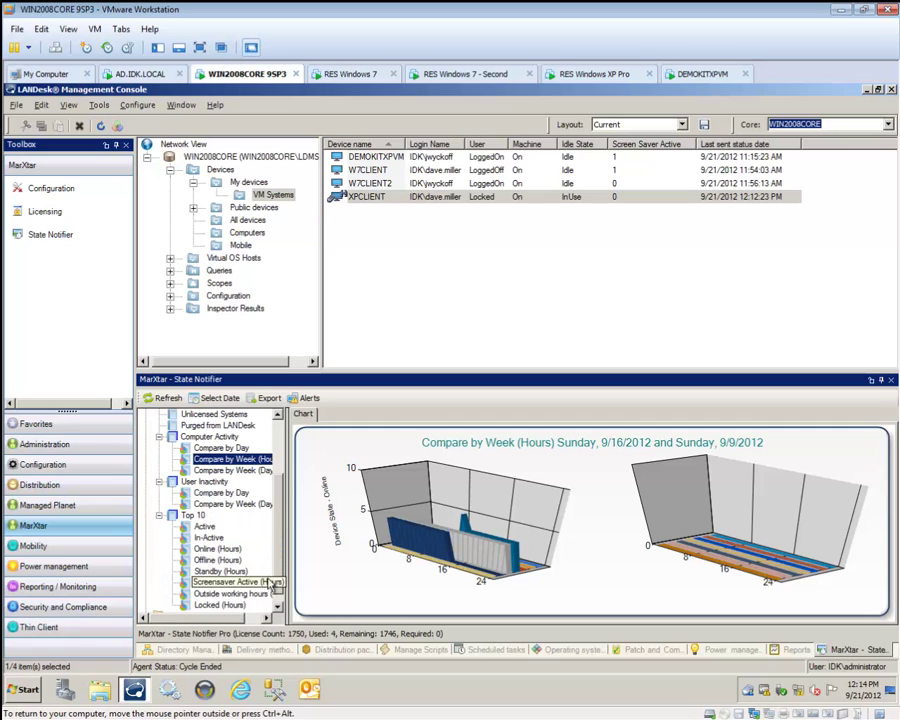
scroll(285, 595, down, 1)
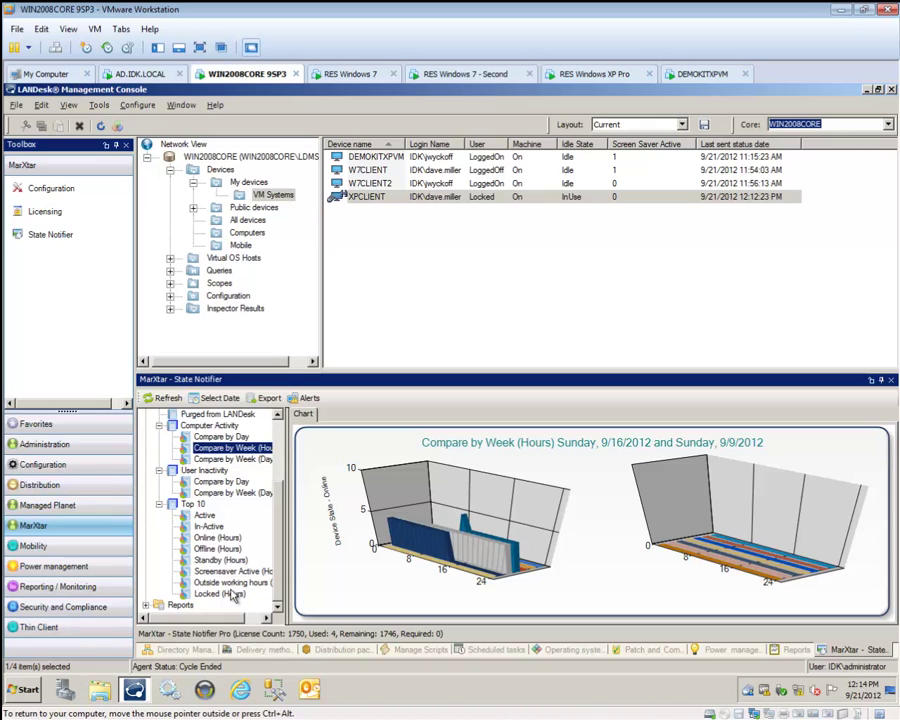
click(159, 503)
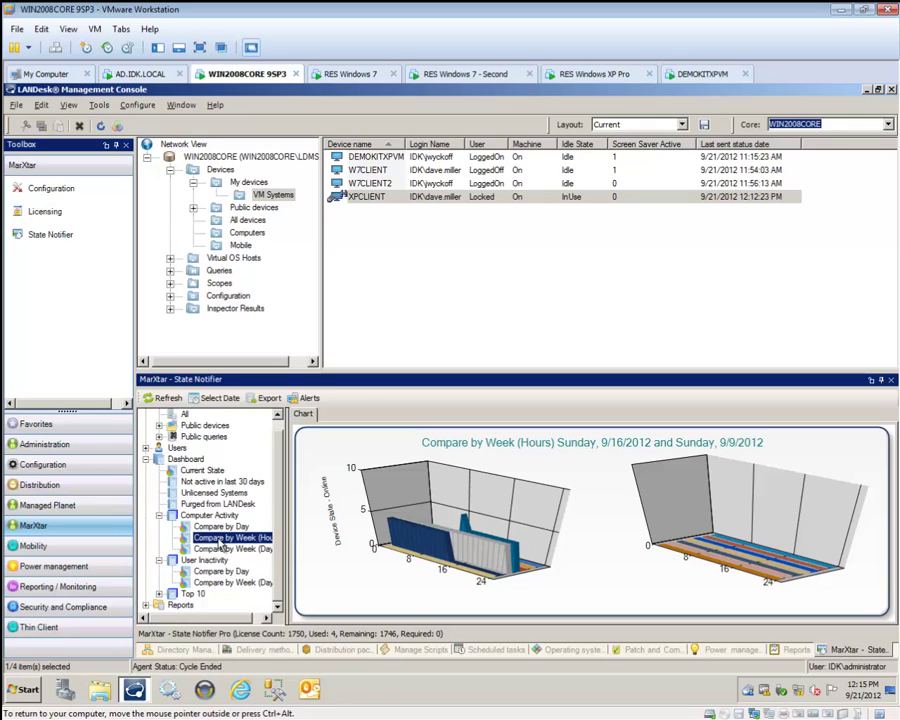
- Select XPCLIENT in the device list, switch to the RES Windows XP Pro virtual machine and unlock it with the account password
click(378, 201)
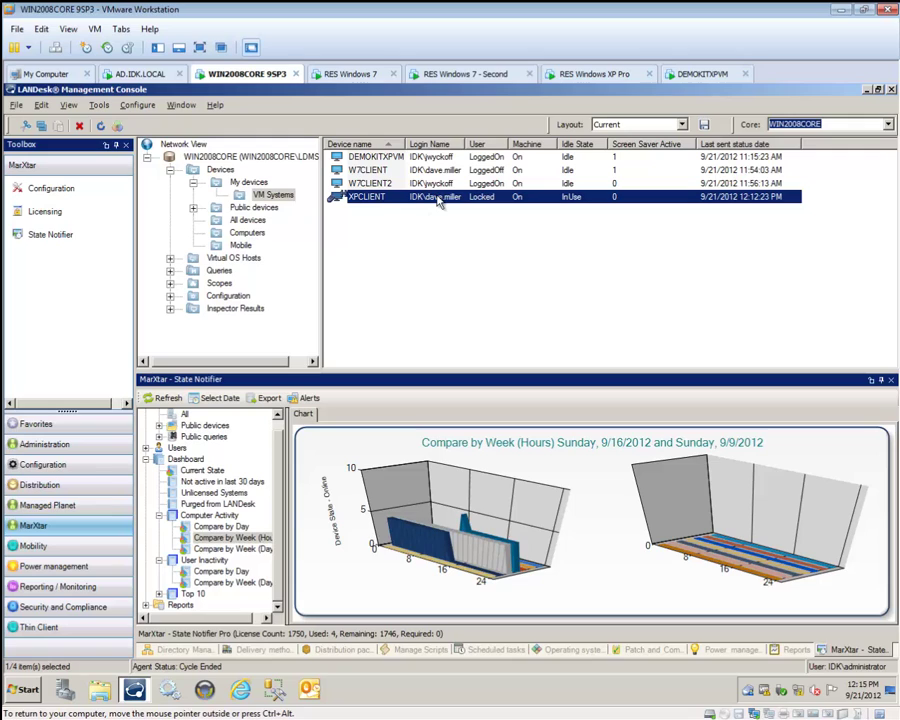
click(600, 80)
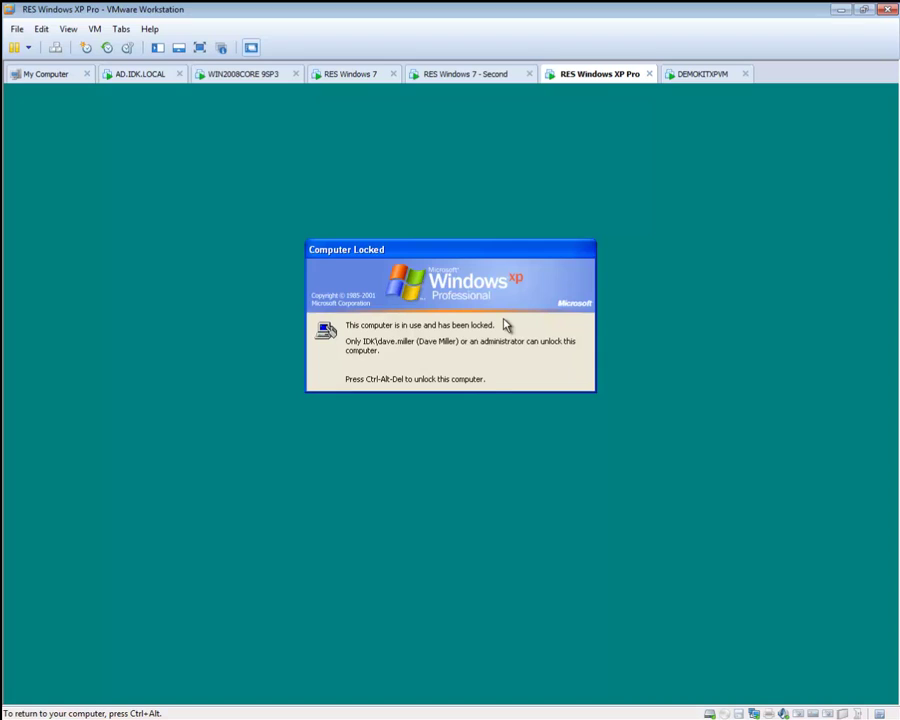
key(ctrl+alt+Insert)
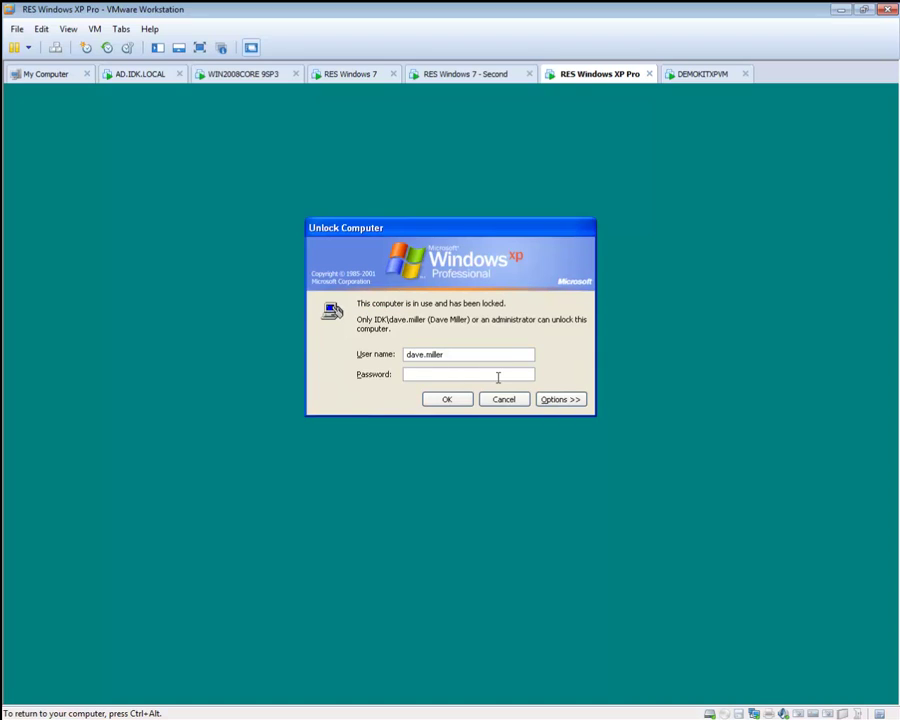
text(**************)
key(Return)
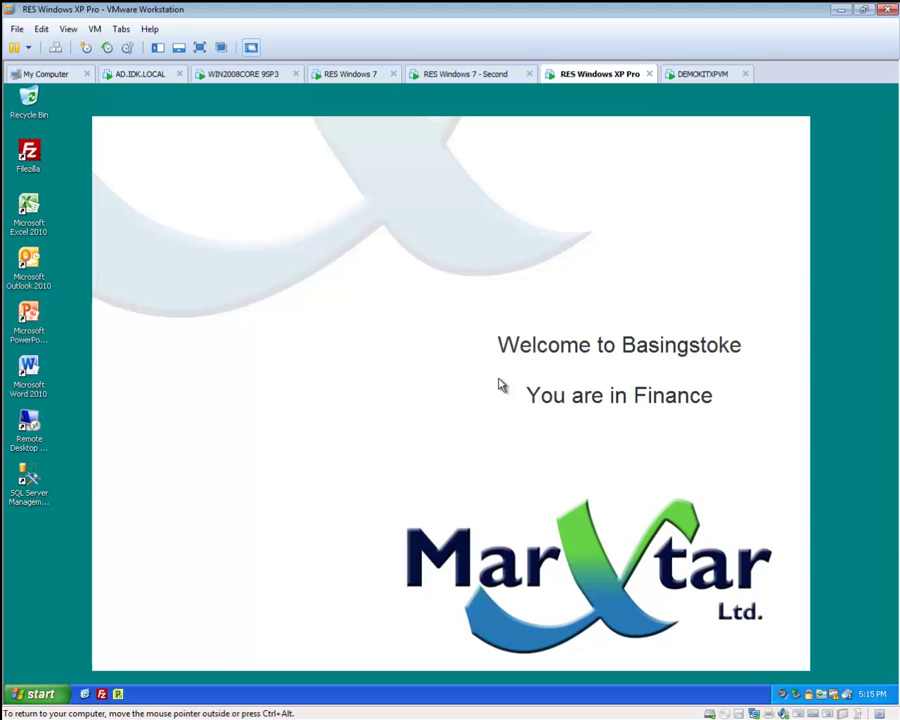
- Log off the current Windows session on the XP virtual machine
click(40, 692)
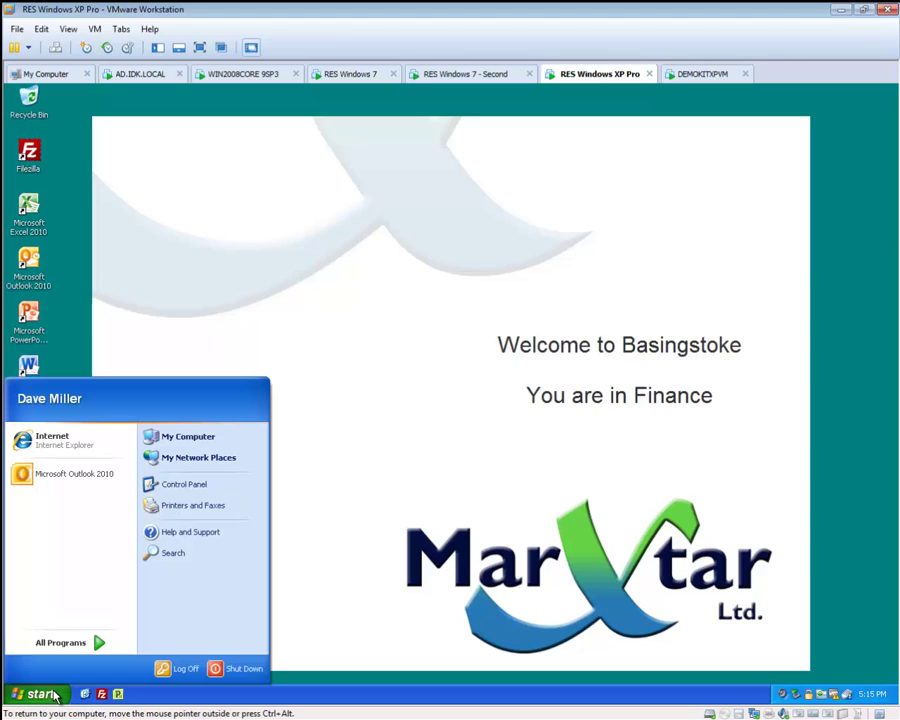
click(180, 670)
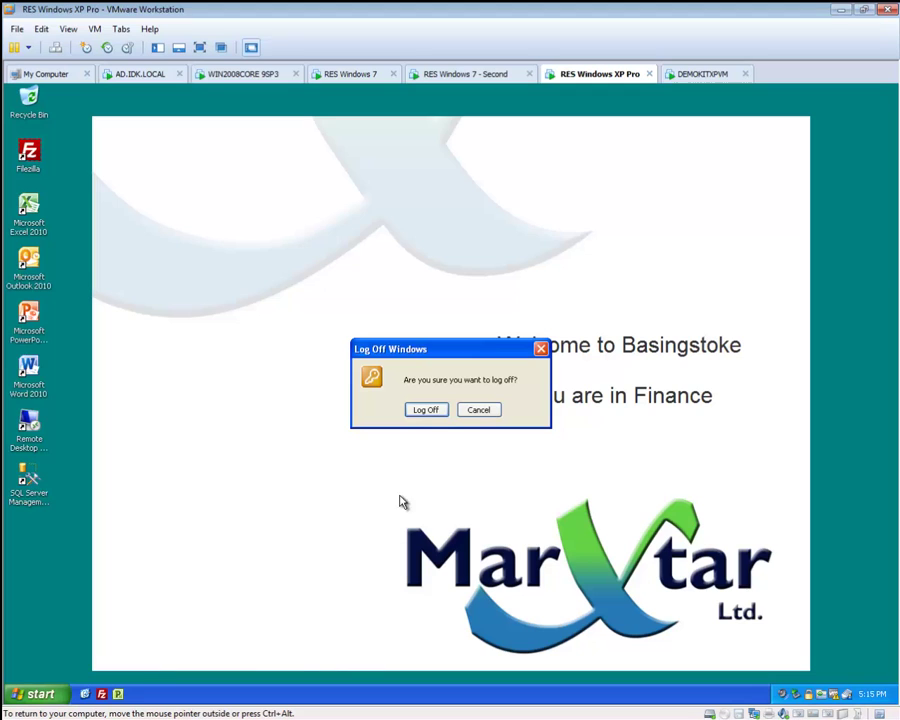
click(424, 410)
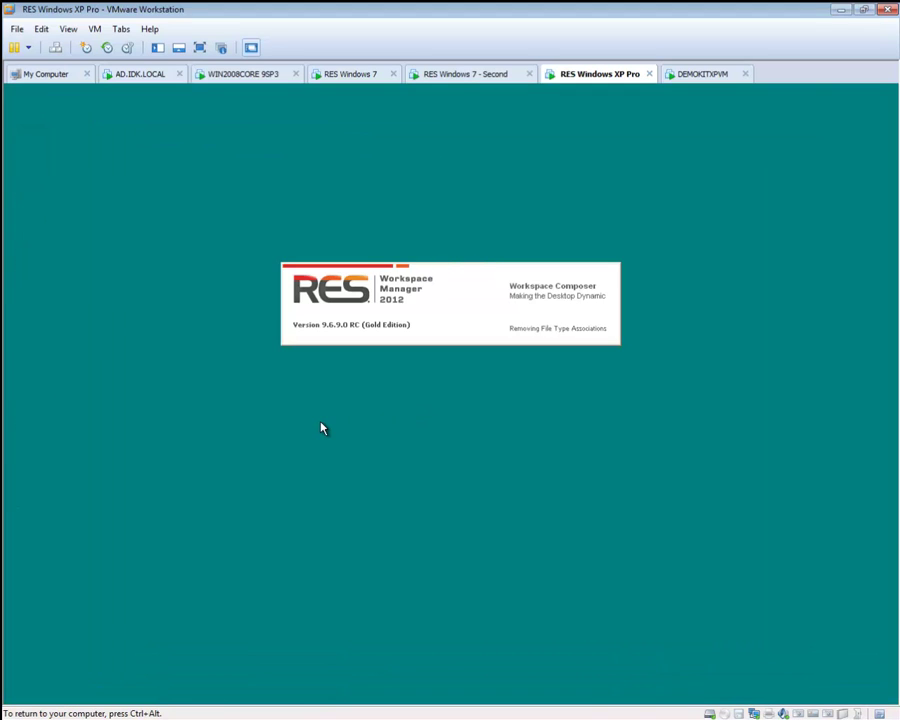
- Back on the WIN2008CORE 9SP3 machine, refresh the VM Systems list and check XPCLIENT's login name and user state
click(255, 78)
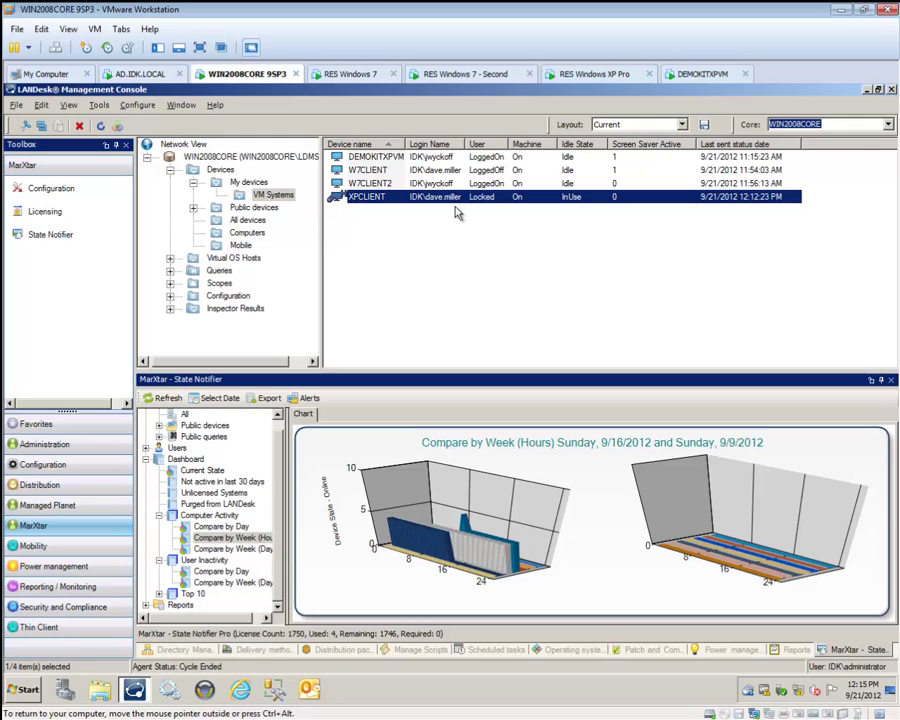
click(100, 125)
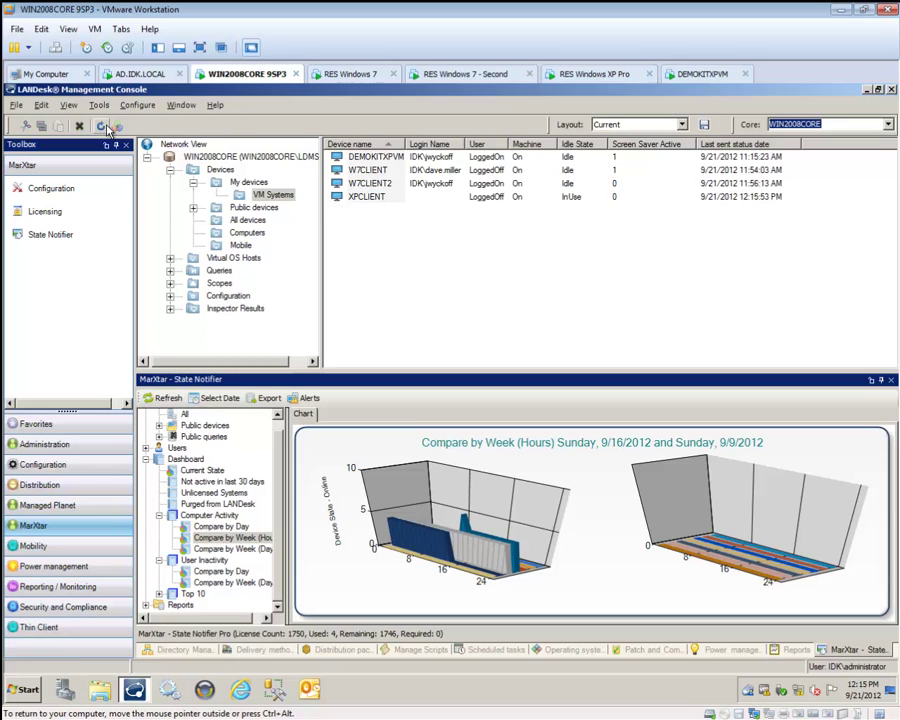
click(353, 200)
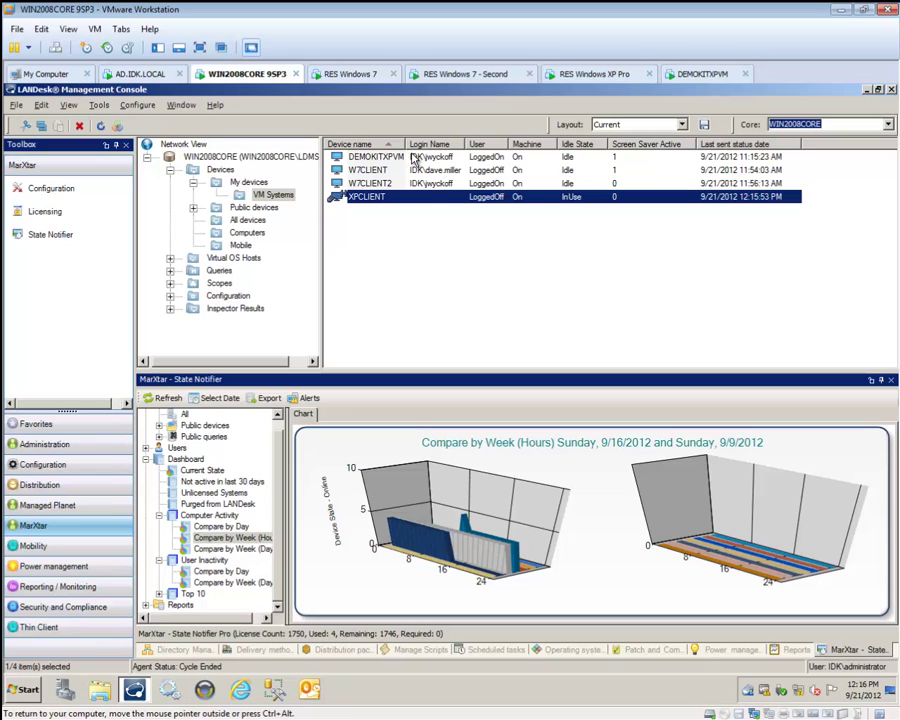
- List all users in State Notifier and view the computers associated with each of the two users
click(146, 447)
click(184, 458)
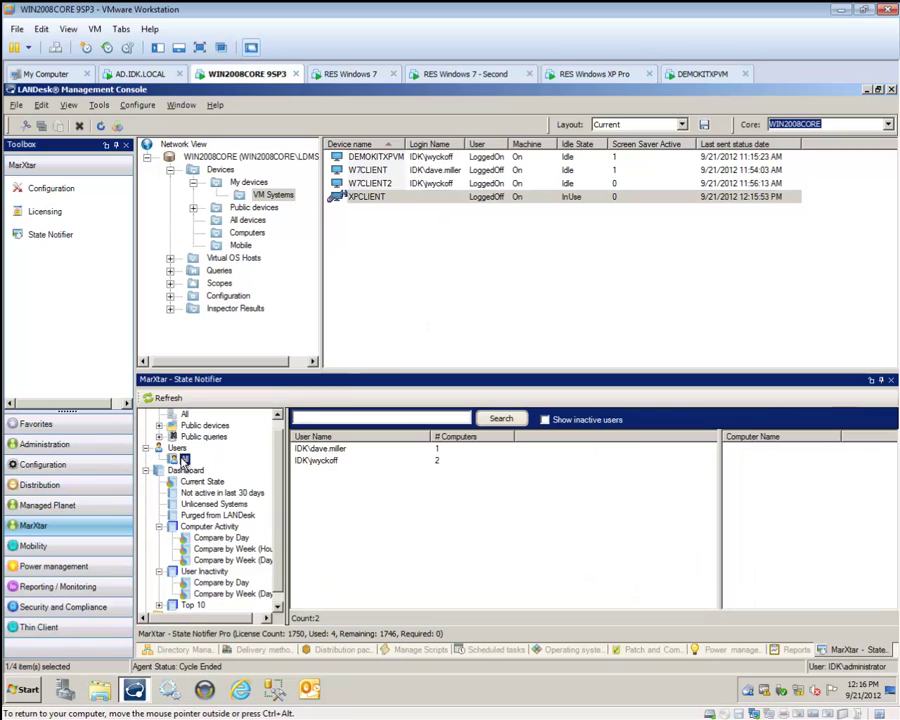
click(333, 450)
click(328, 466)
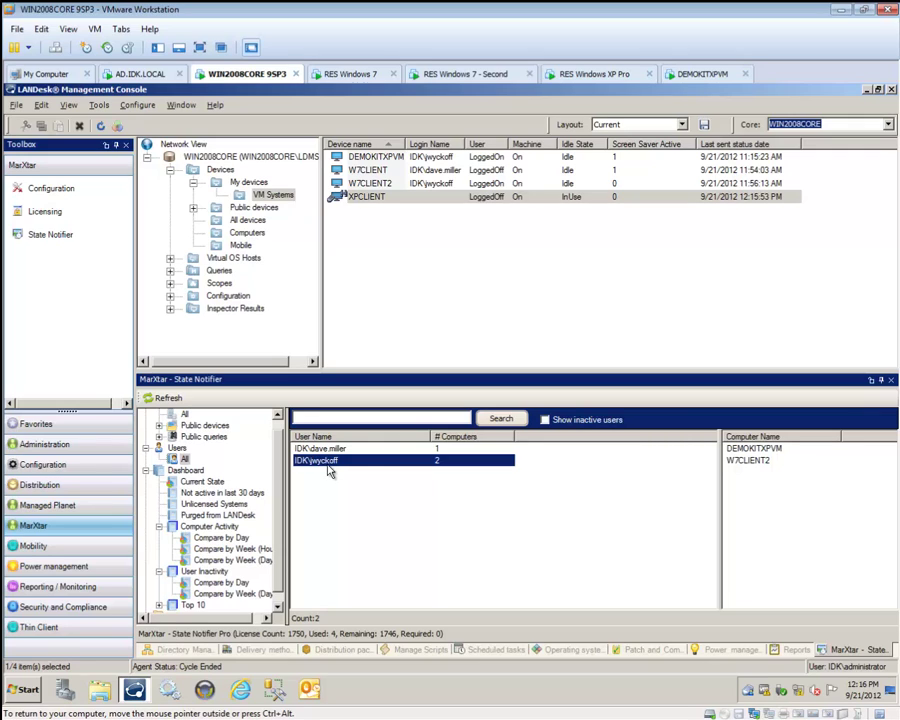
- Open XPCLIENT's inventory from VM Systems, examine its State Information values and close the inventory
click(272, 194)
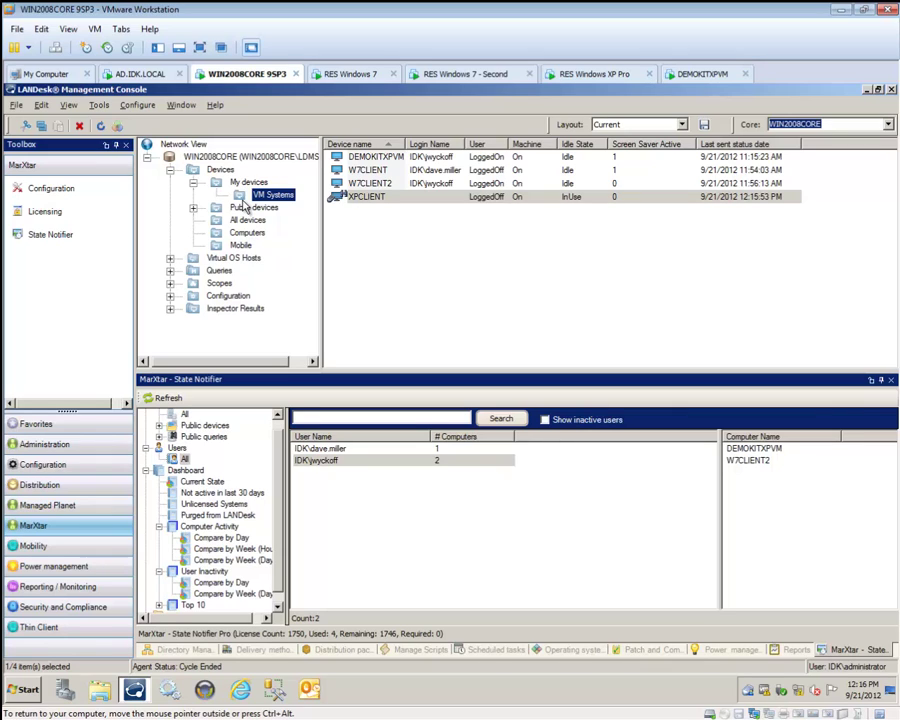
click(382, 196)
double_click(382, 196)
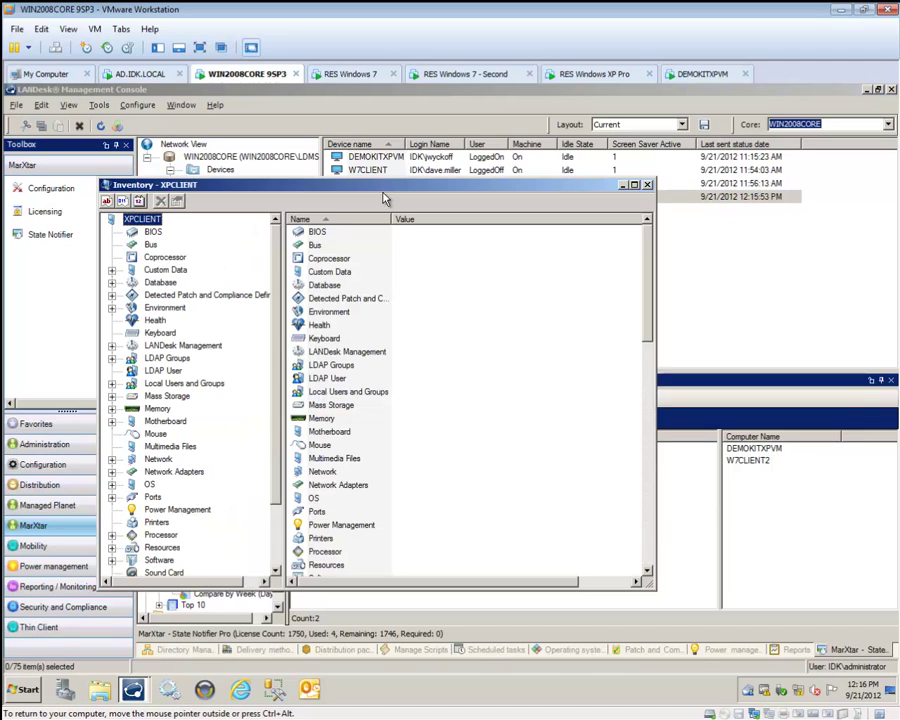
scroll(283, 340, down, 1)
scroll(283, 340, down, 1)
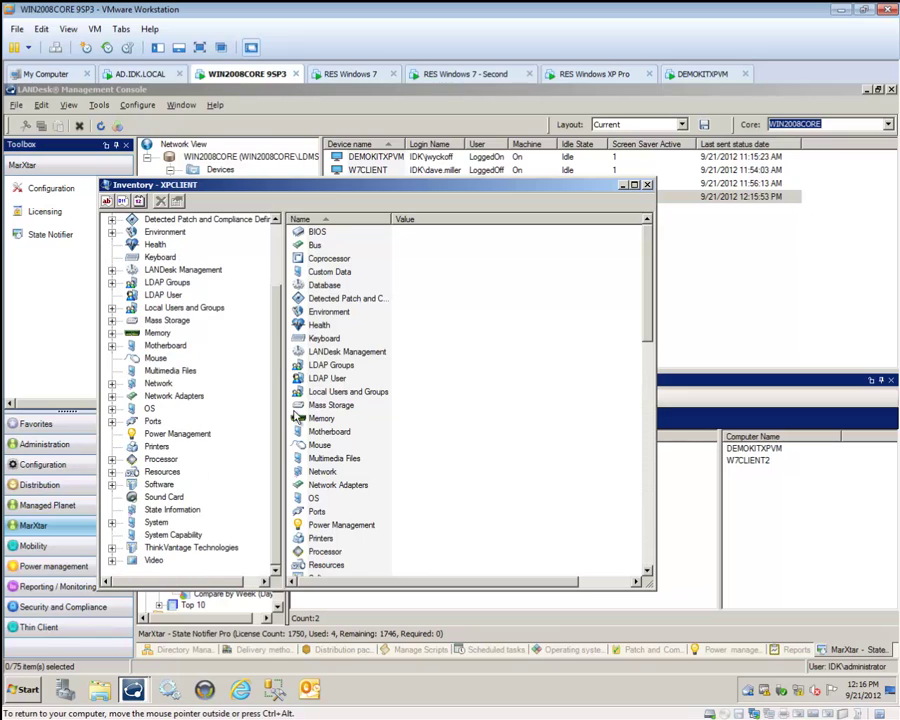
click(165, 510)
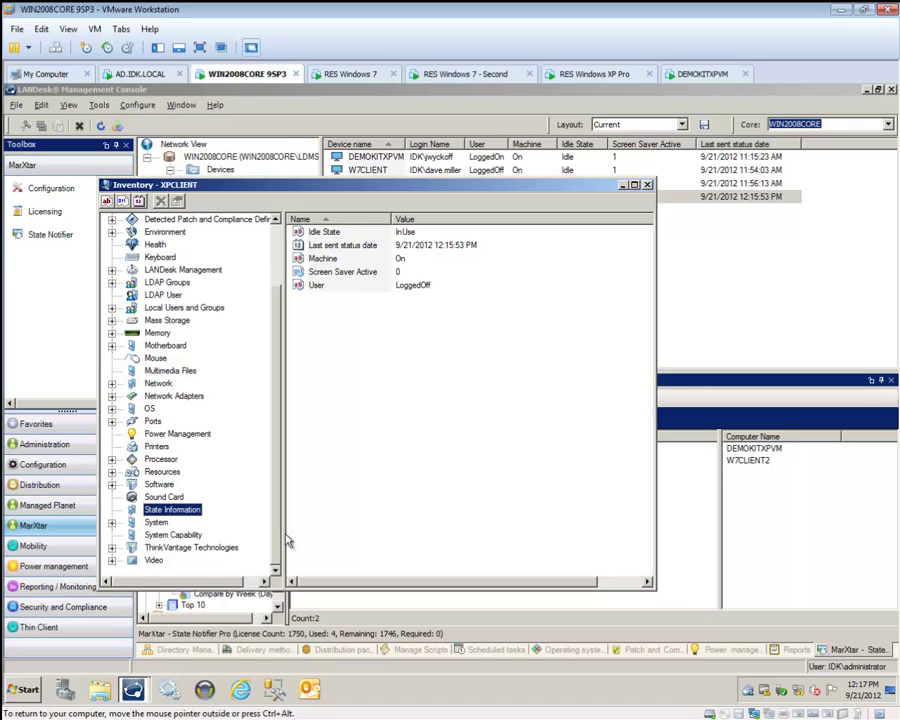
click(647, 185)
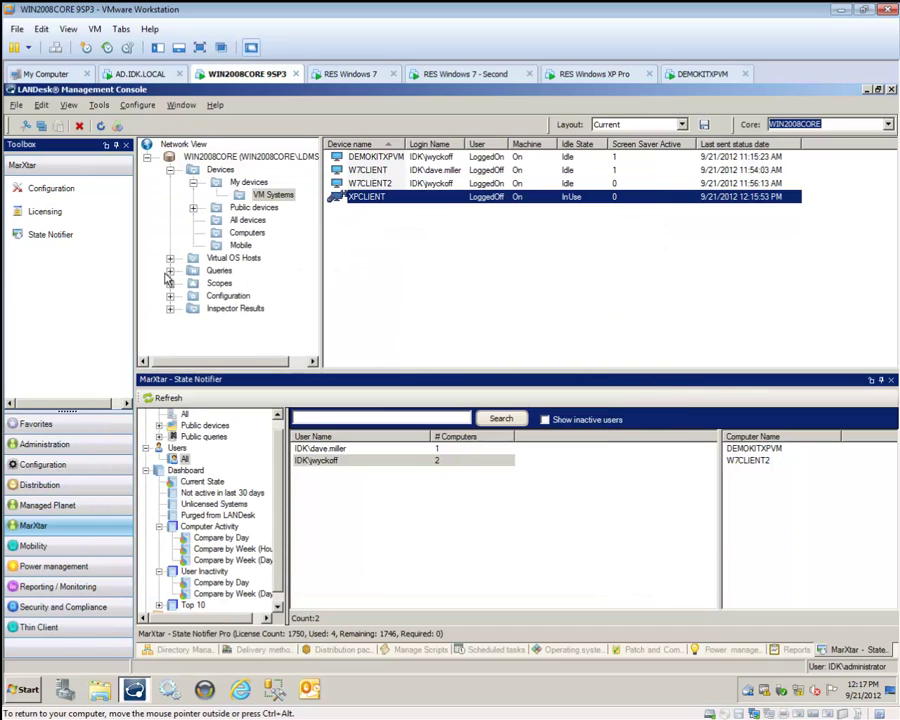
- Run the two saved online-machine queries under My queries and review the devices each one returns
click(170, 270)
click(193, 283)
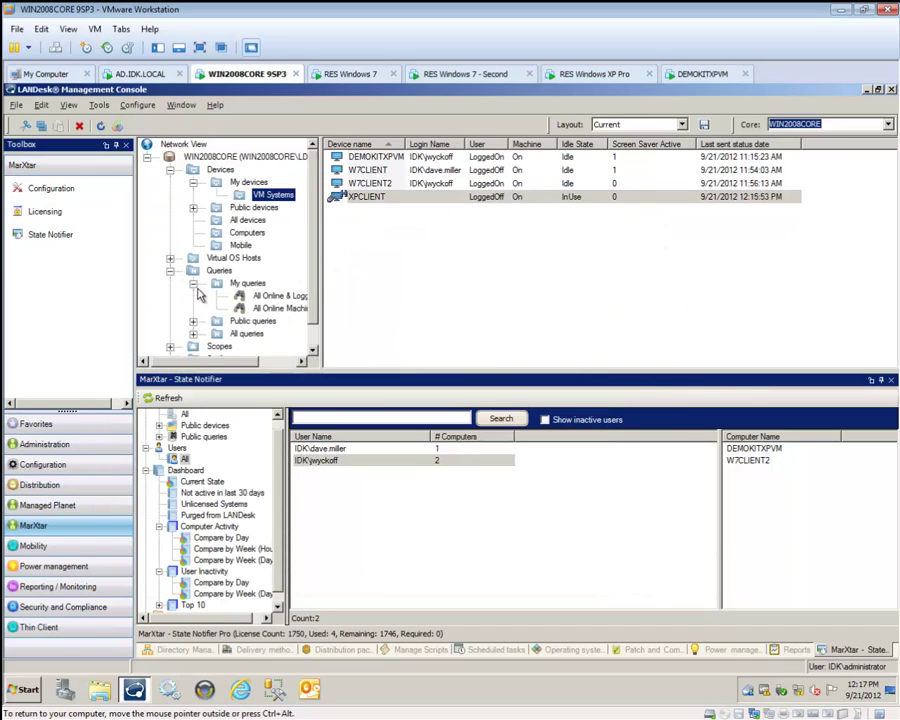
double_click(297, 299)
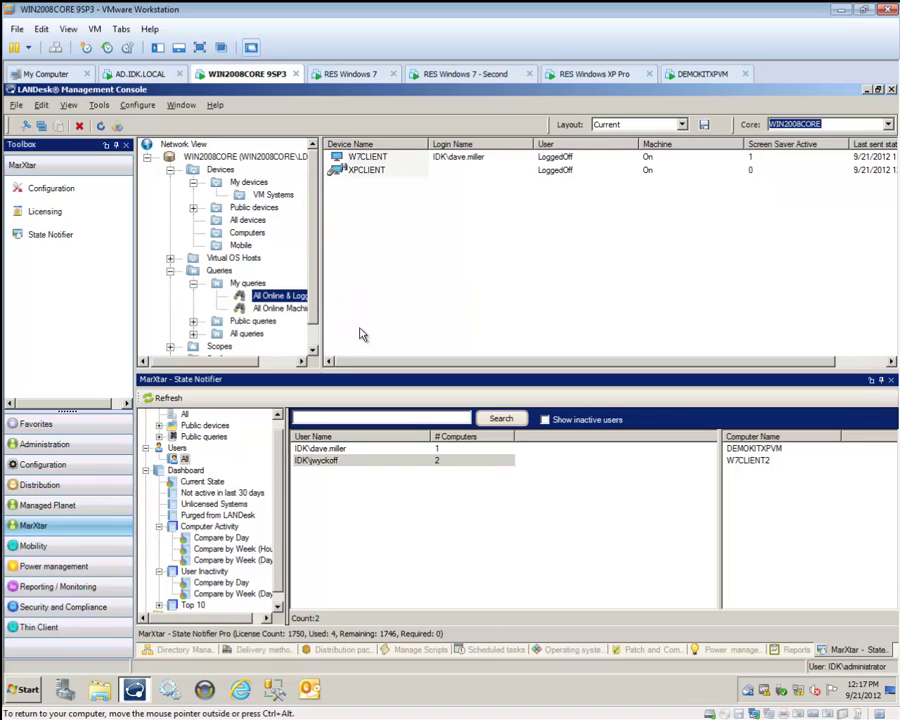
double_click(275, 308)
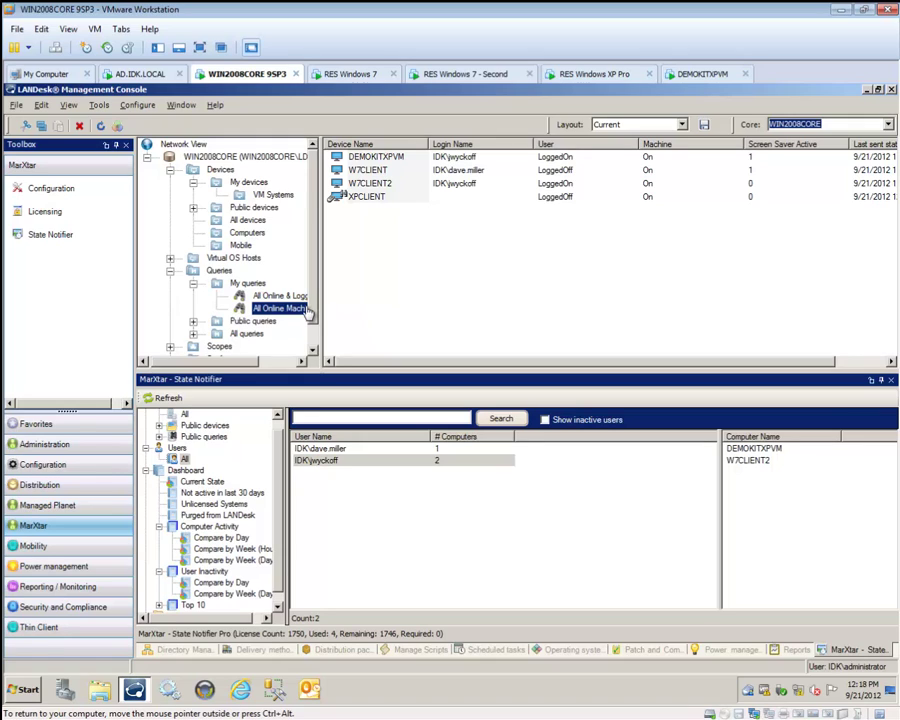
- Open MarXtar alerting for XPCLIENT, select its entry under the administrator account and set the monitor mode to Once
click(385, 200)
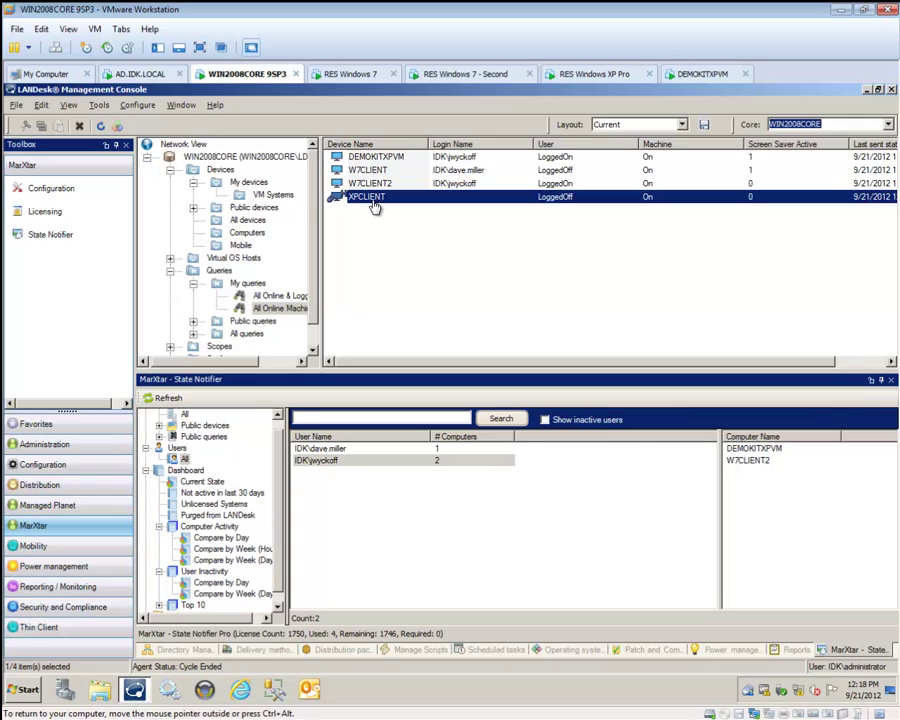
right_click(374, 206)
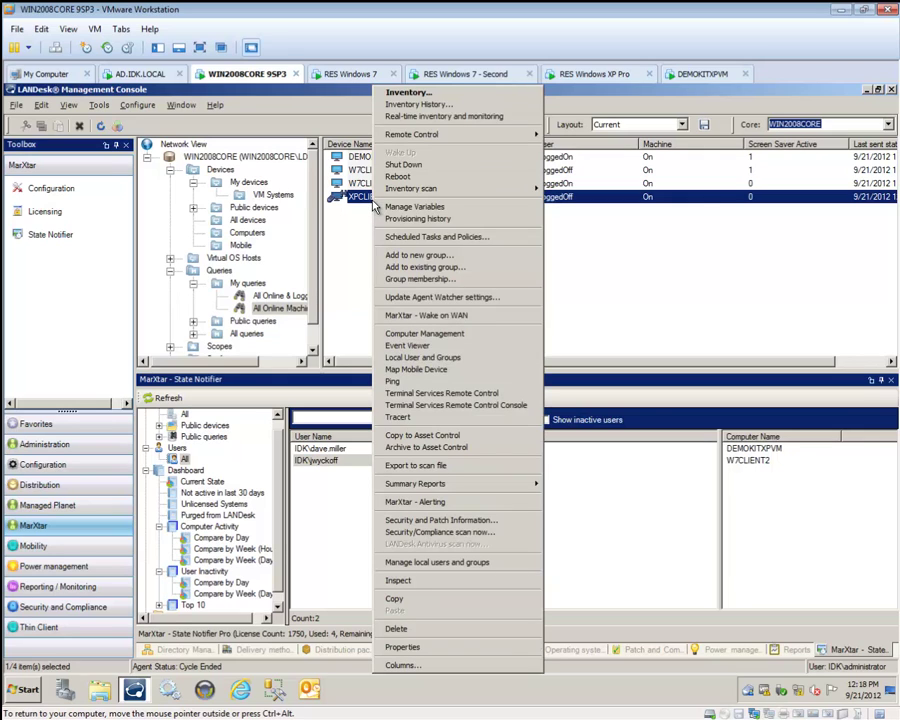
click(441, 503)
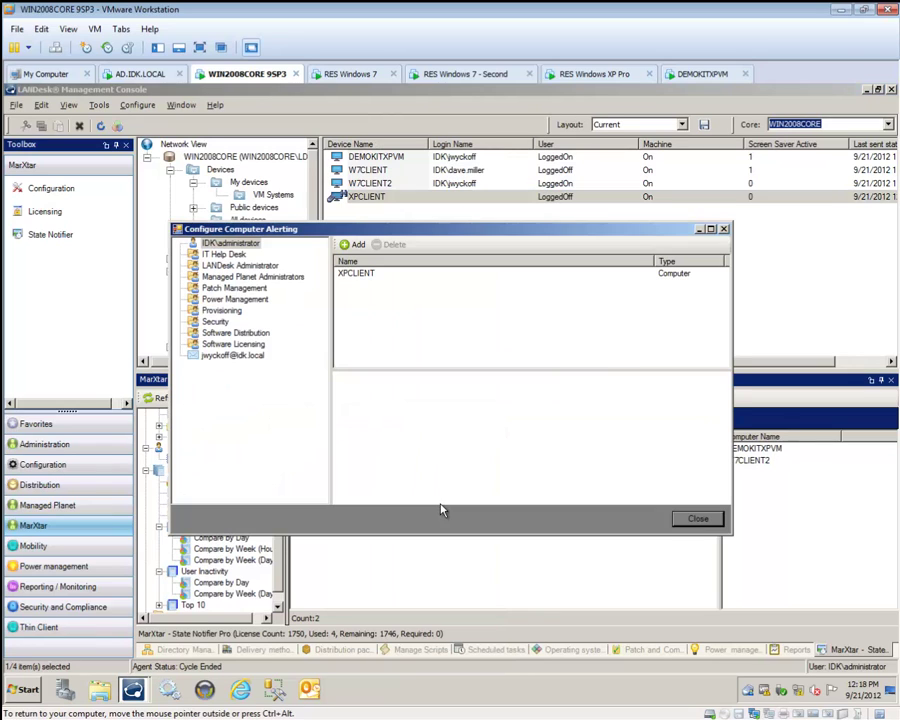
click(255, 247)
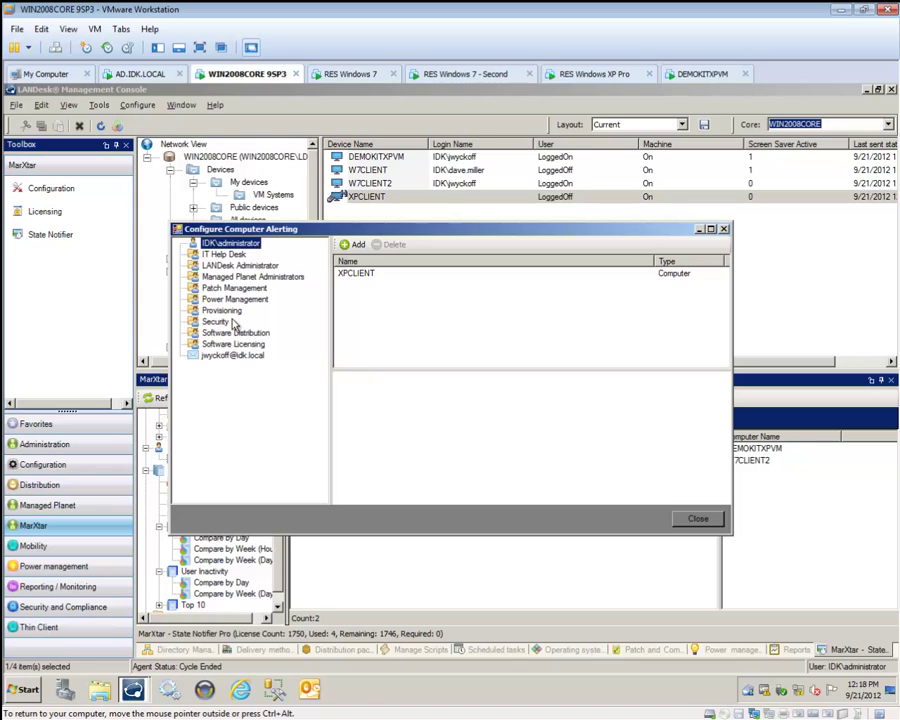
click(368, 278)
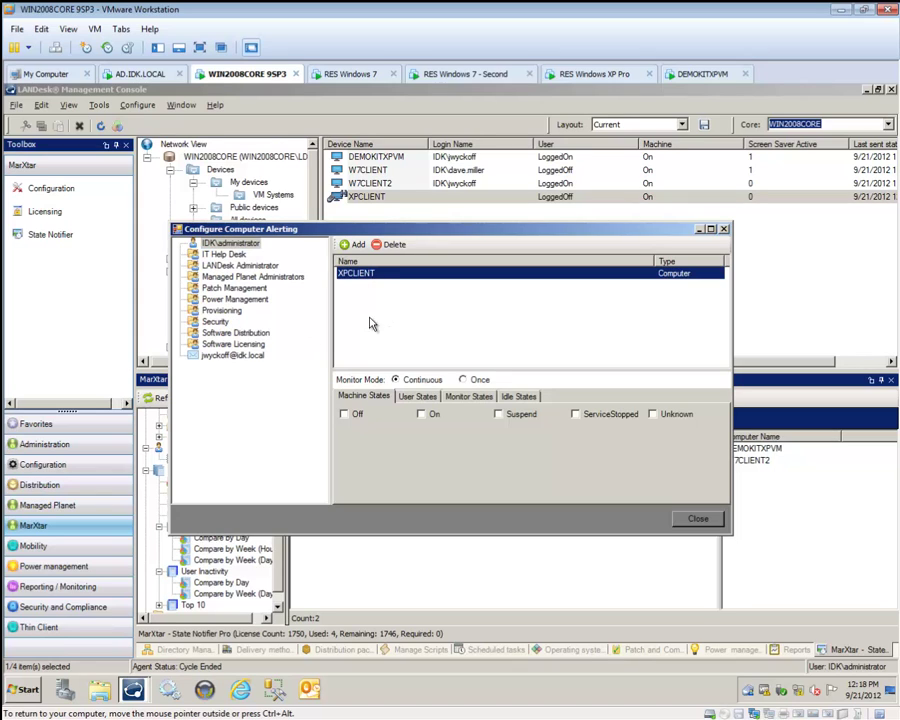
key(Delete)
click(463, 380)
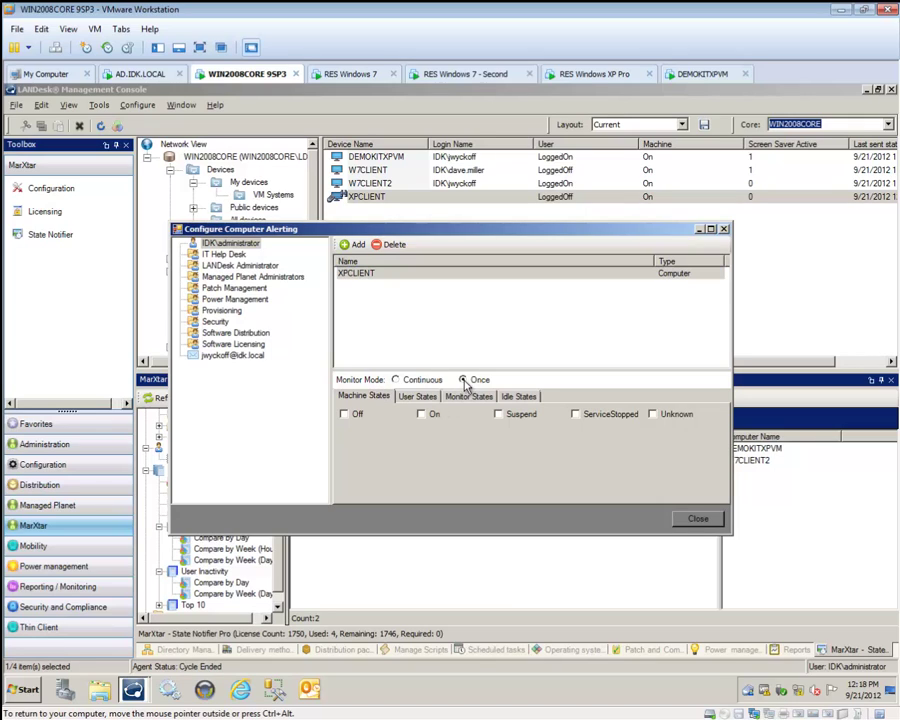
- Set XPCLIENT's alert to Continuous monitoring, enable the LoggedOn user state and close the alerting configuration
click(409, 386)
click(421, 414)
click(419, 397)
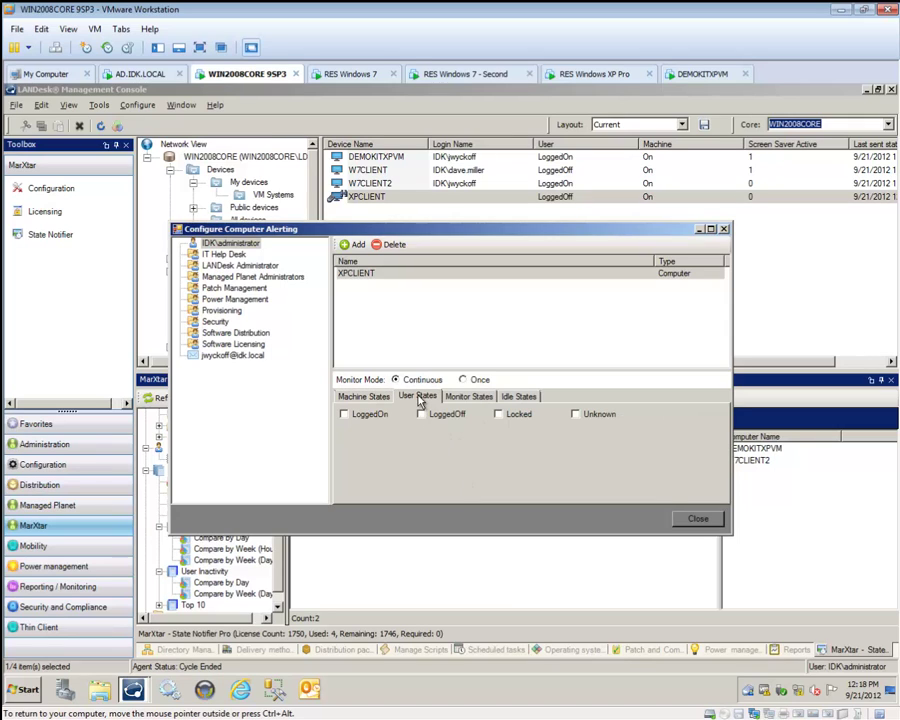
click(344, 415)
click(690, 518)
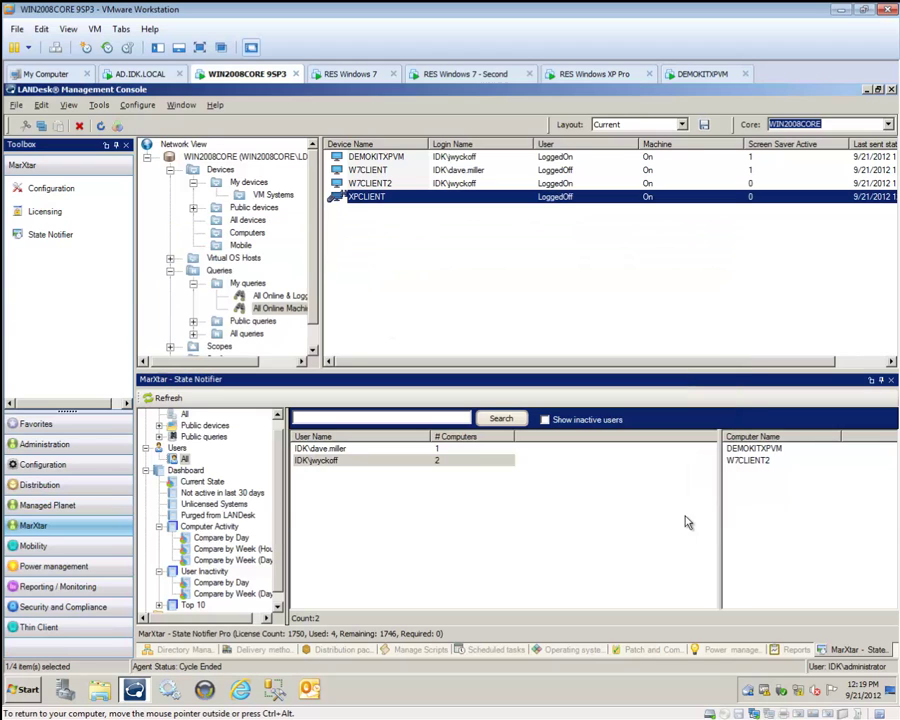
- Log on to the RES Windows XP Pro machine with the account password and acknowledge the resulting state notification on WIN2008CORE 9SP3
click(584, 76)
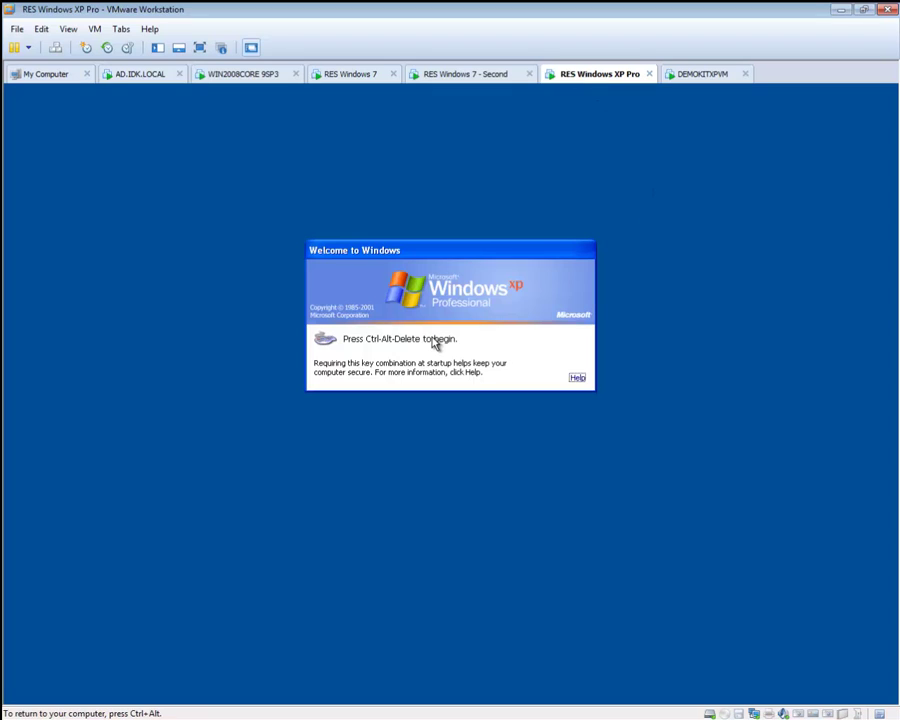
key(ctrl+alt+Insert)
text(••)
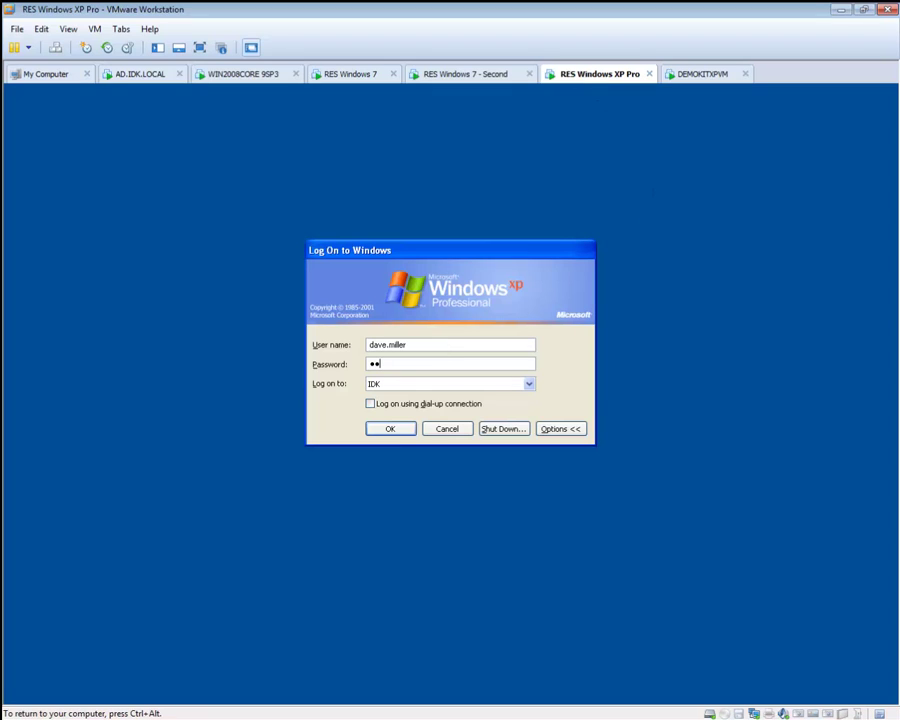
text(••••••••)
key(Return)
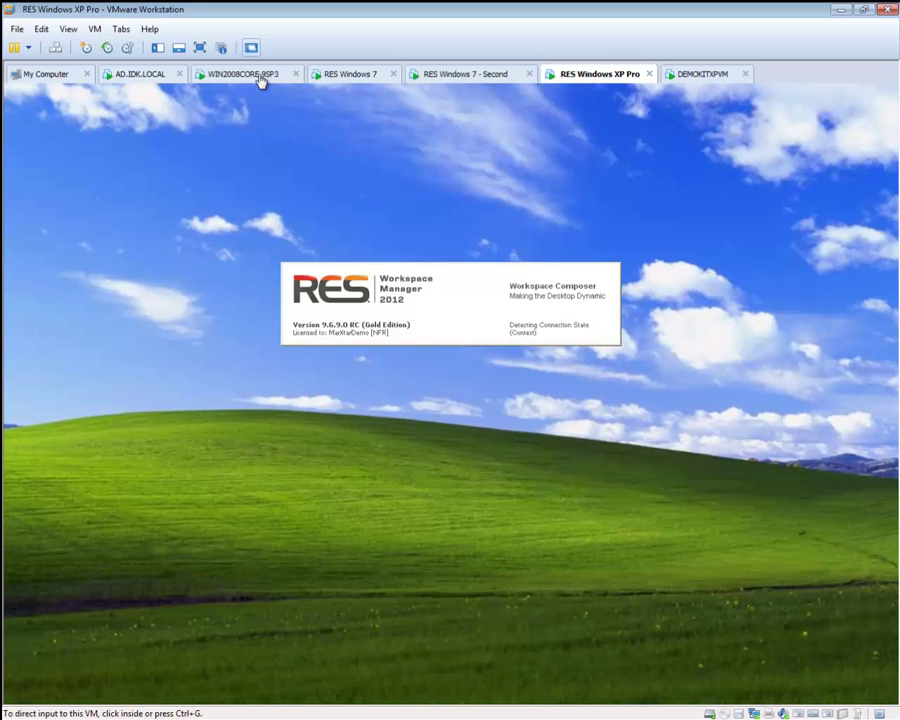
click(245, 74)
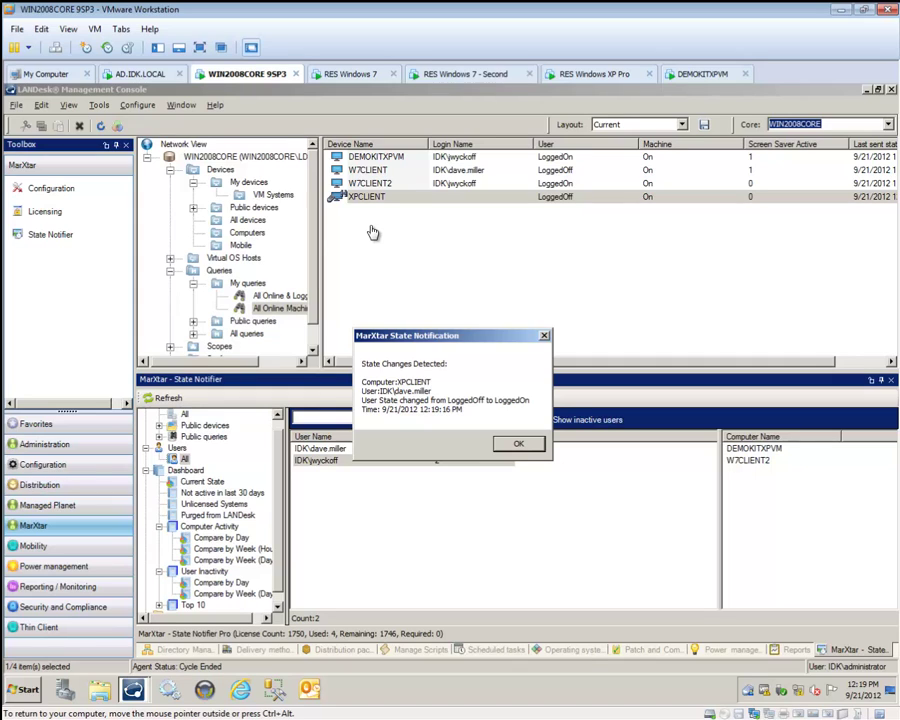
click(518, 443)
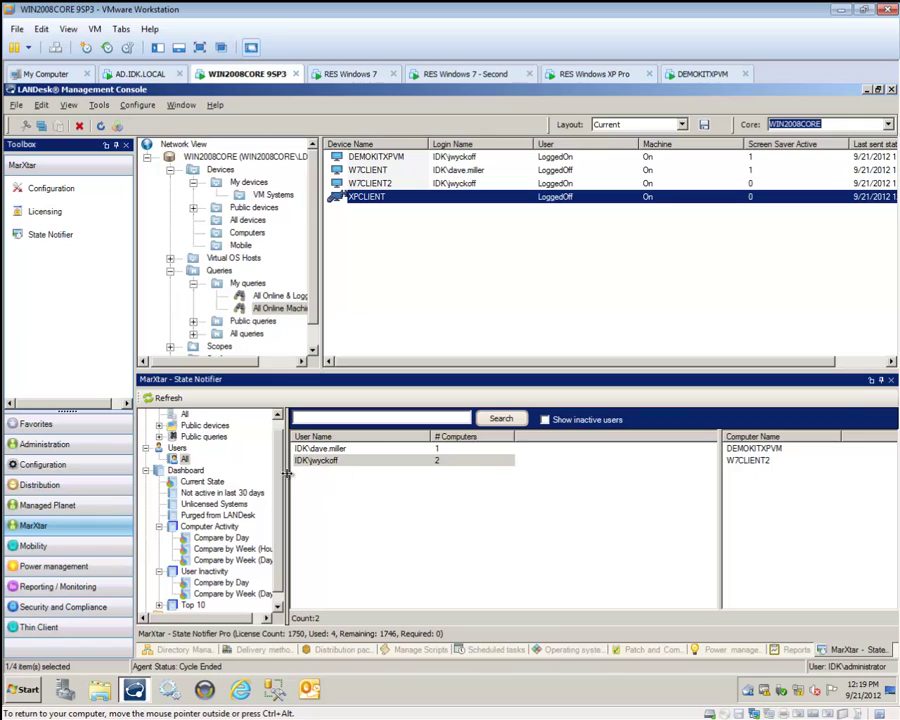
- List all computers in State Notifier, open the alert configuration and delete the administrator account's XPCLIENT alert
scroll(281, 455, up, 1)
click(185, 427)
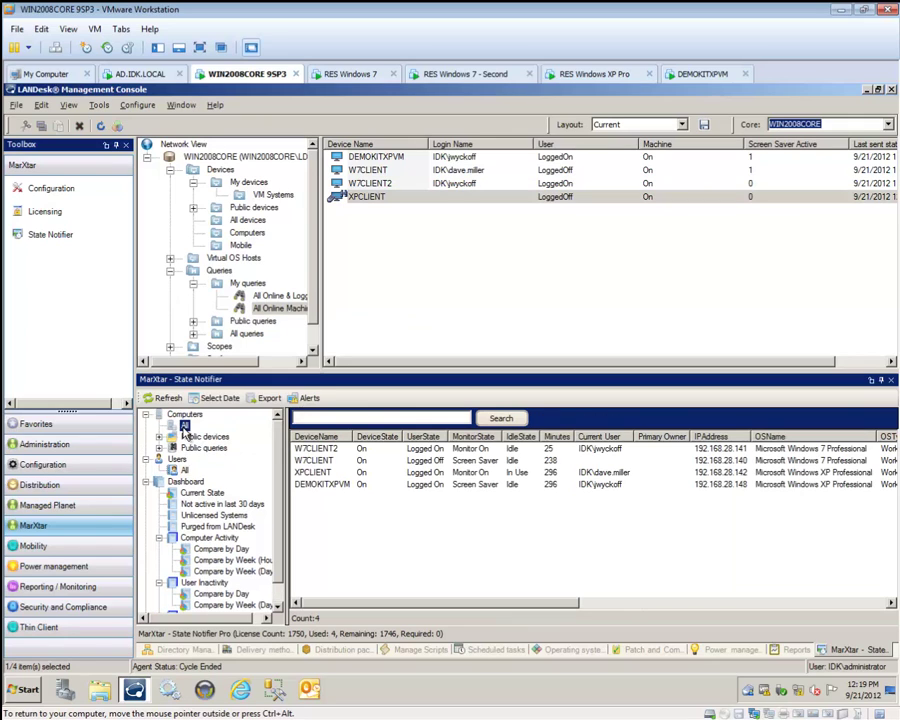
click(309, 397)
click(362, 273)
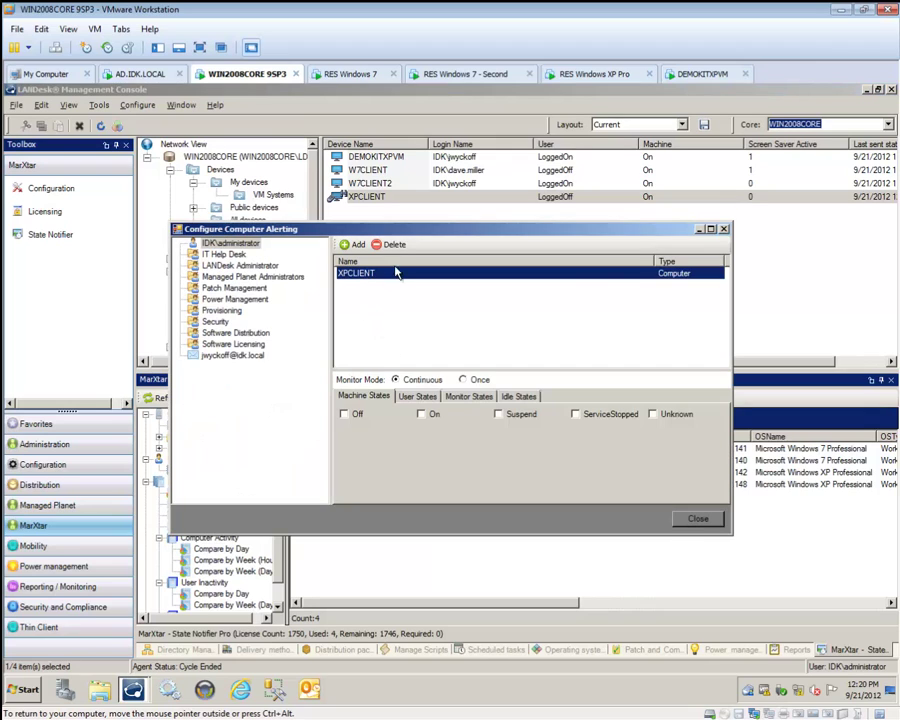
click(394, 245)
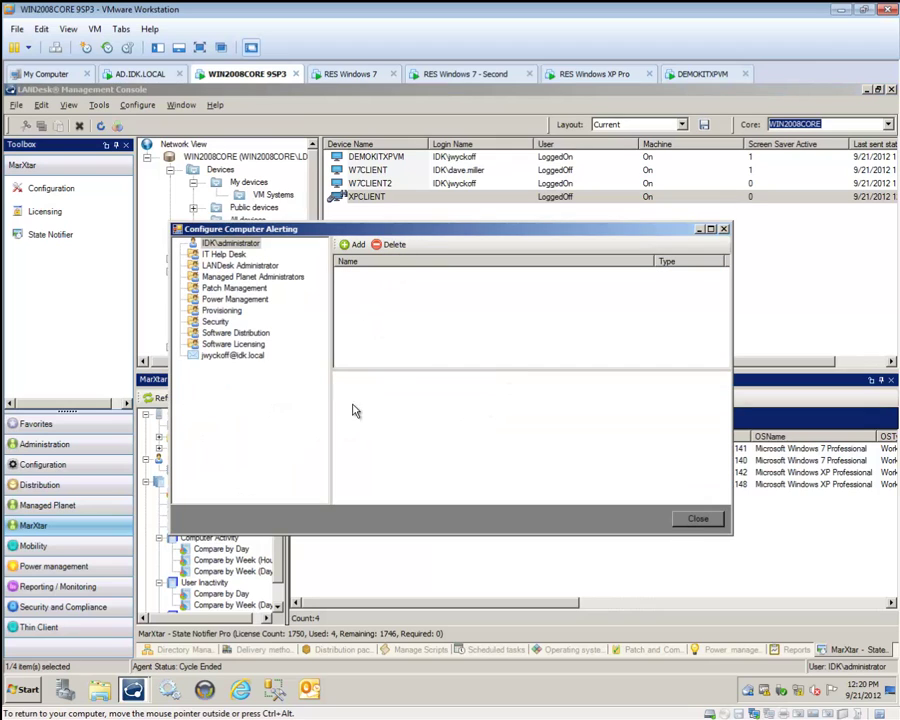
- Add XPCLIENT from the list of all computers as an alert target for the e-mail recipient
click(250, 358)
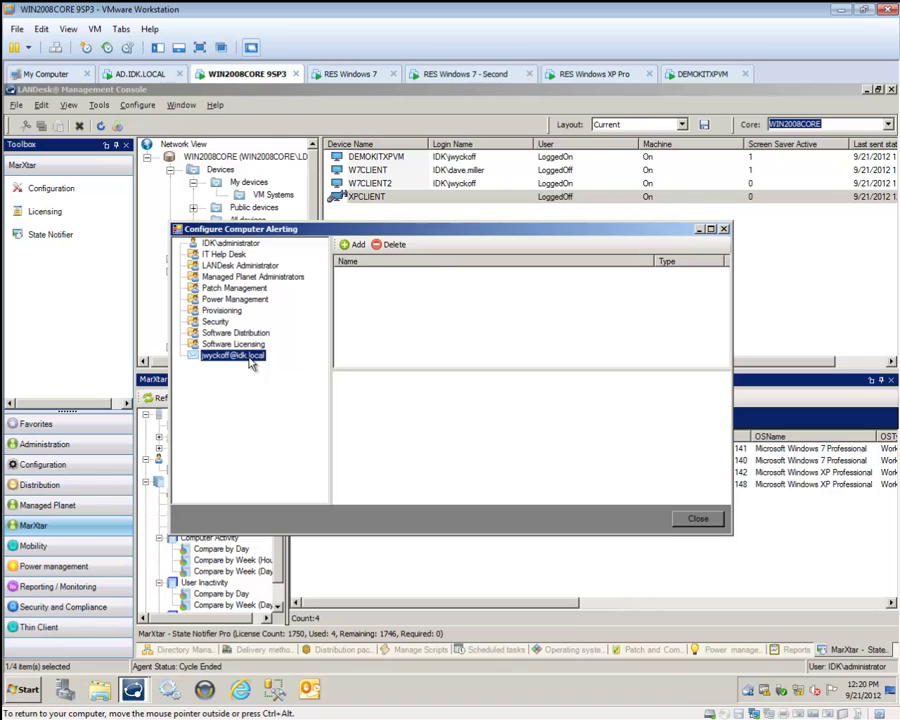
click(357, 247)
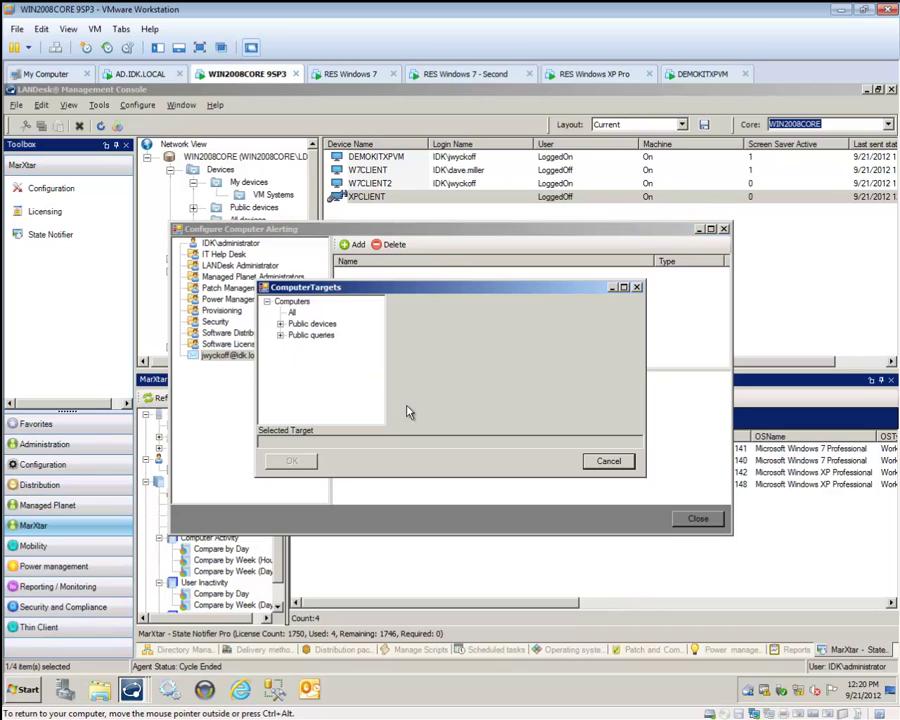
click(292, 312)
click(415, 359)
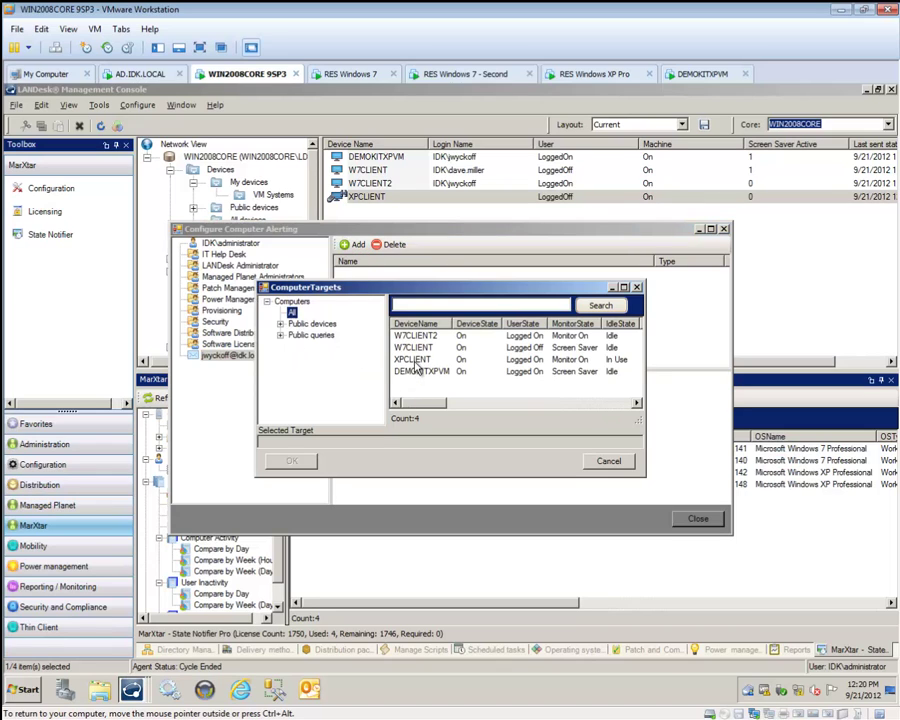
click(291, 460)
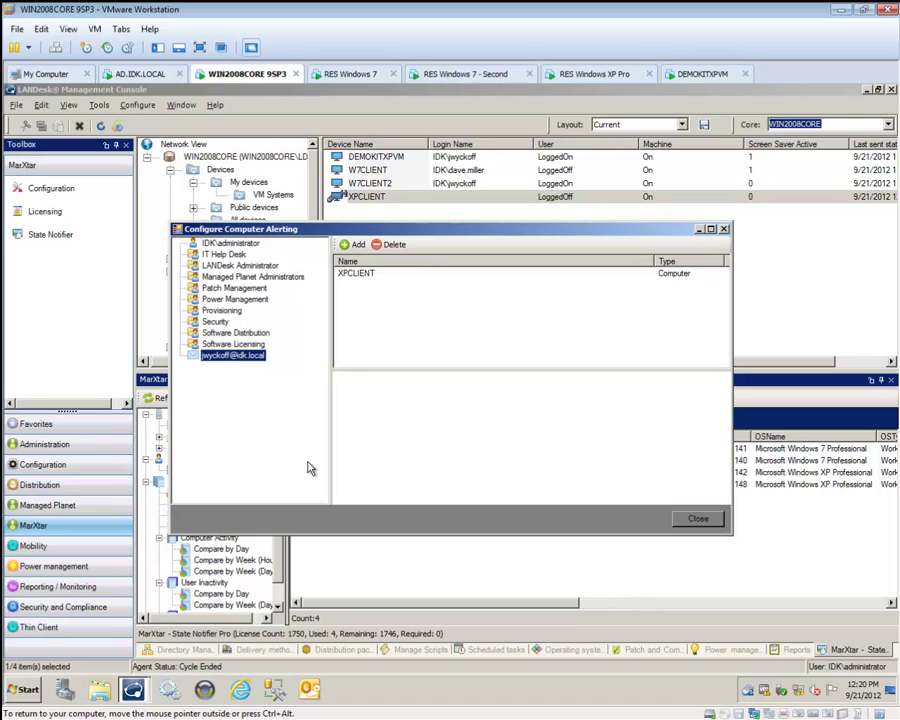
- Enable the Locked user state for the e-mail recipient's XPCLIENT alert and close the alerting configuration
click(362, 276)
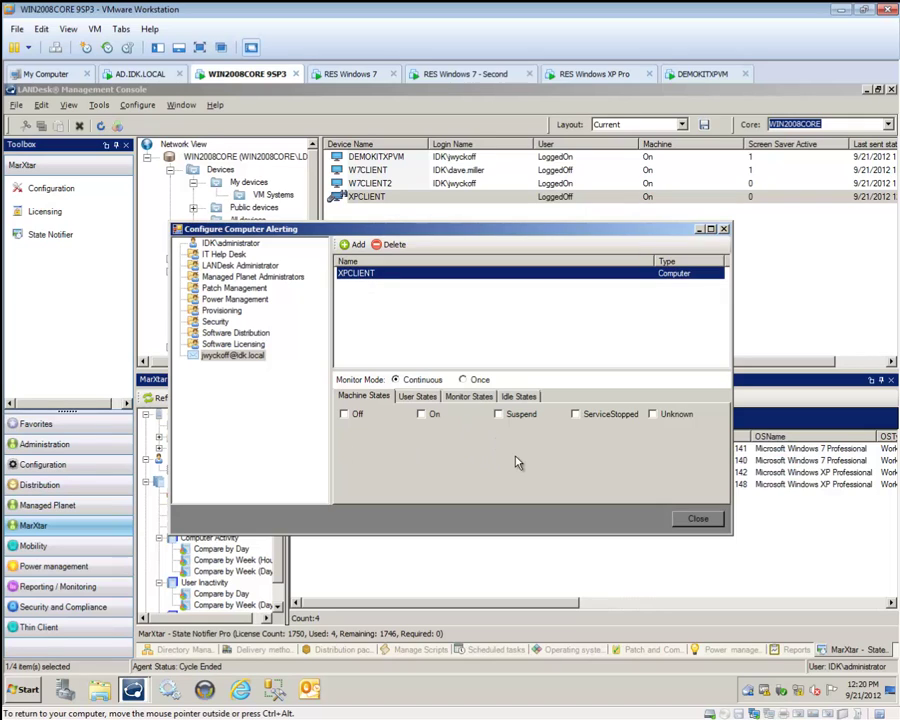
click(417, 396)
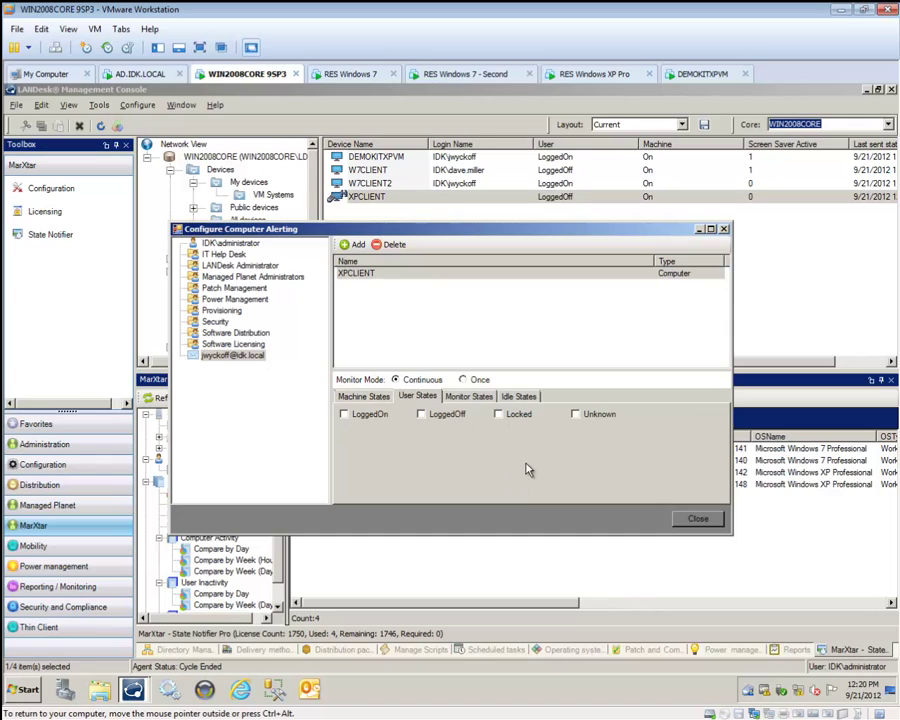
click(499, 414)
click(687, 522)
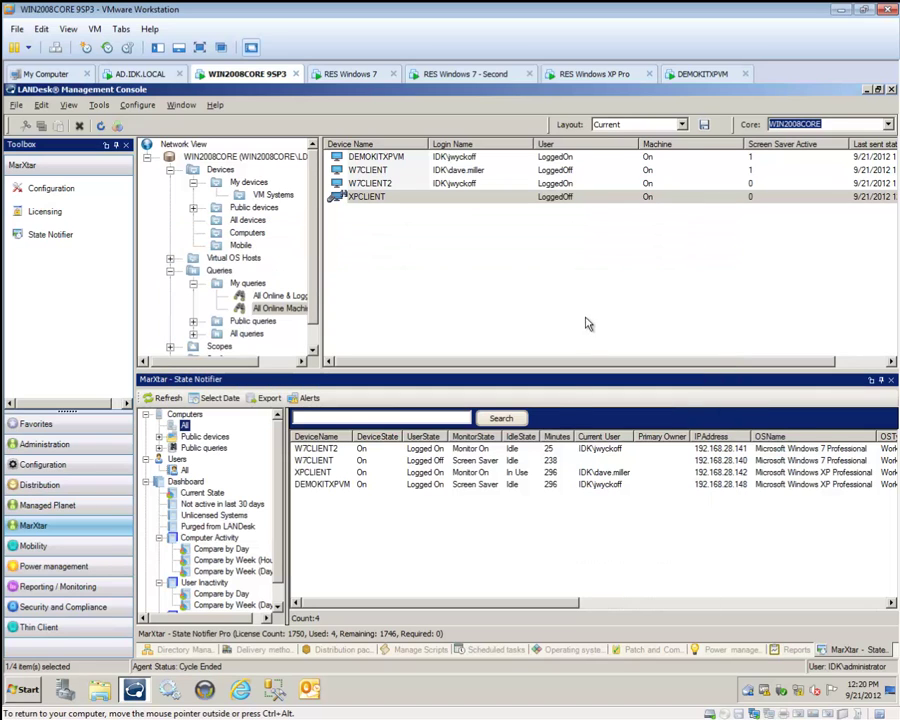
- Switch to the RES Windows XP Pro virtual machine and lock its Windows session
click(596, 74)
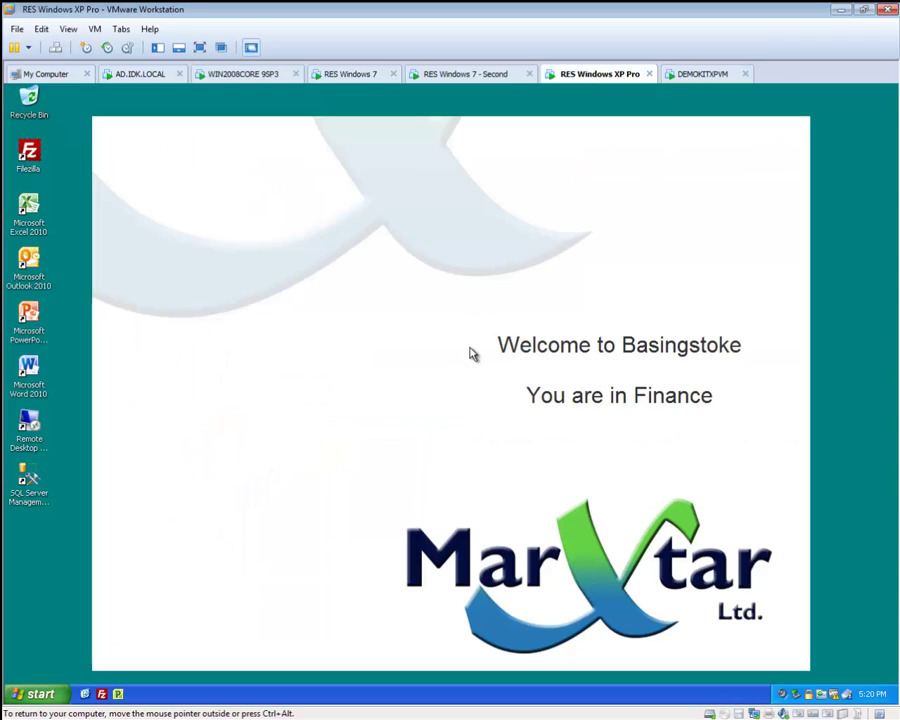
key(ctrl+alt+Insert)
key(Return)
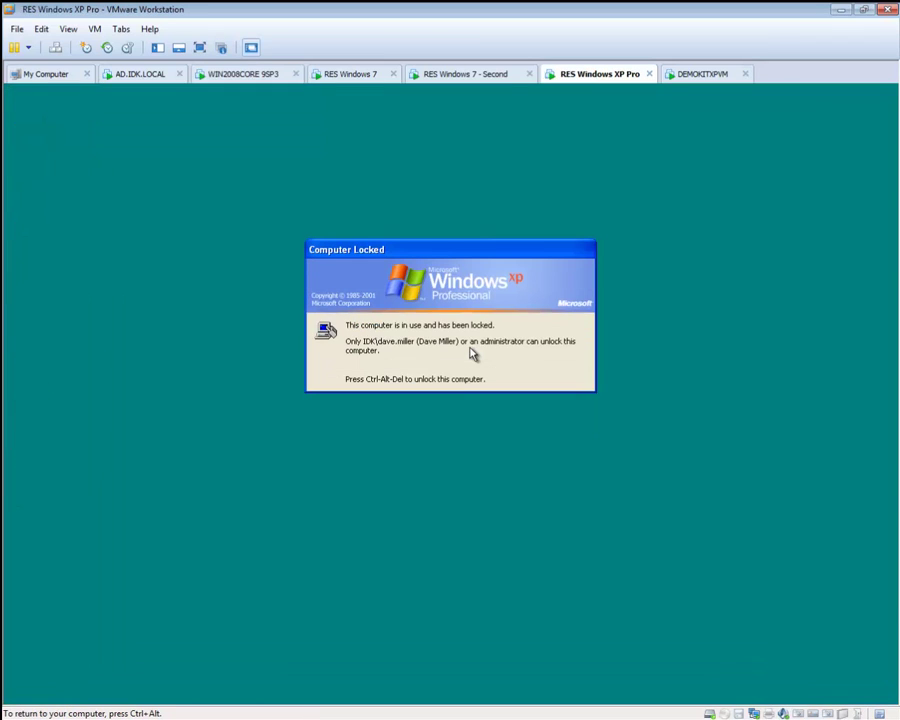
- Return to WIN2008CORE 9SP3, refresh the State Notifier computer list and check XPCLIENT's user state
click(246, 77)
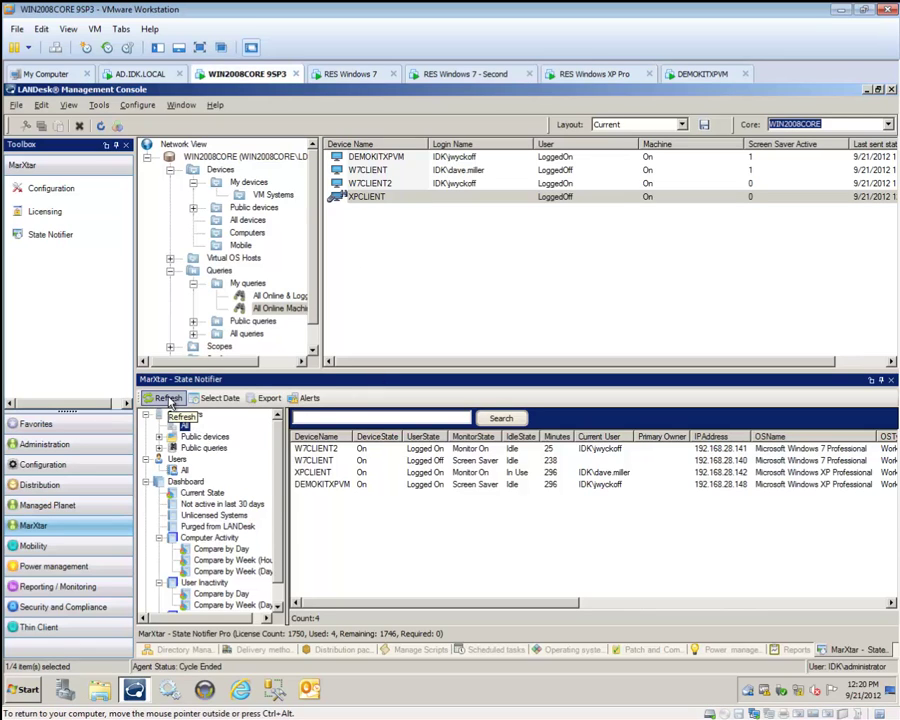
click(314, 473)
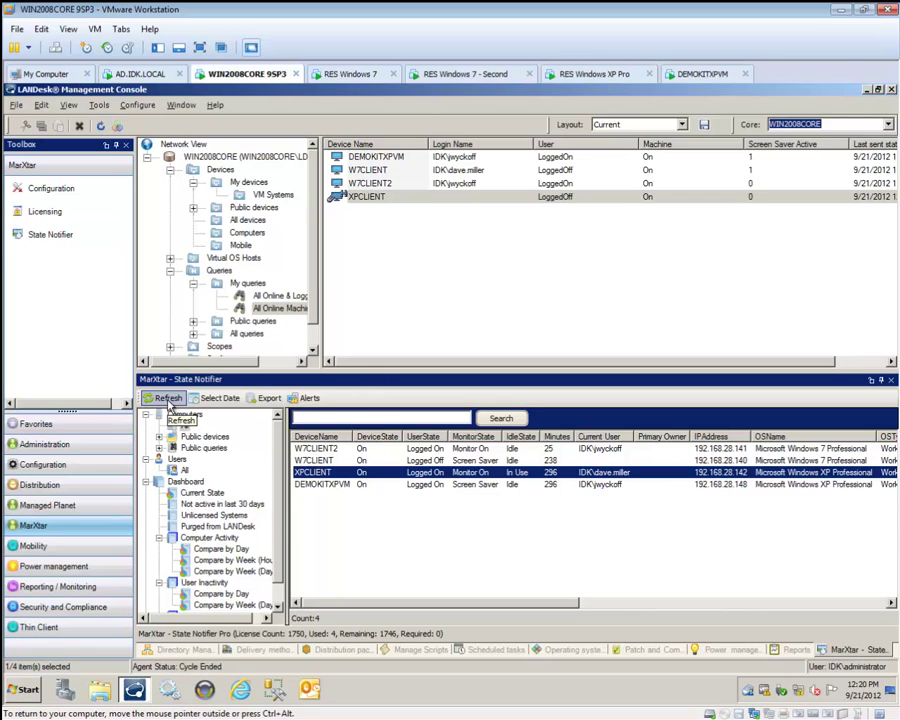
click(165, 398)
click(307, 474)
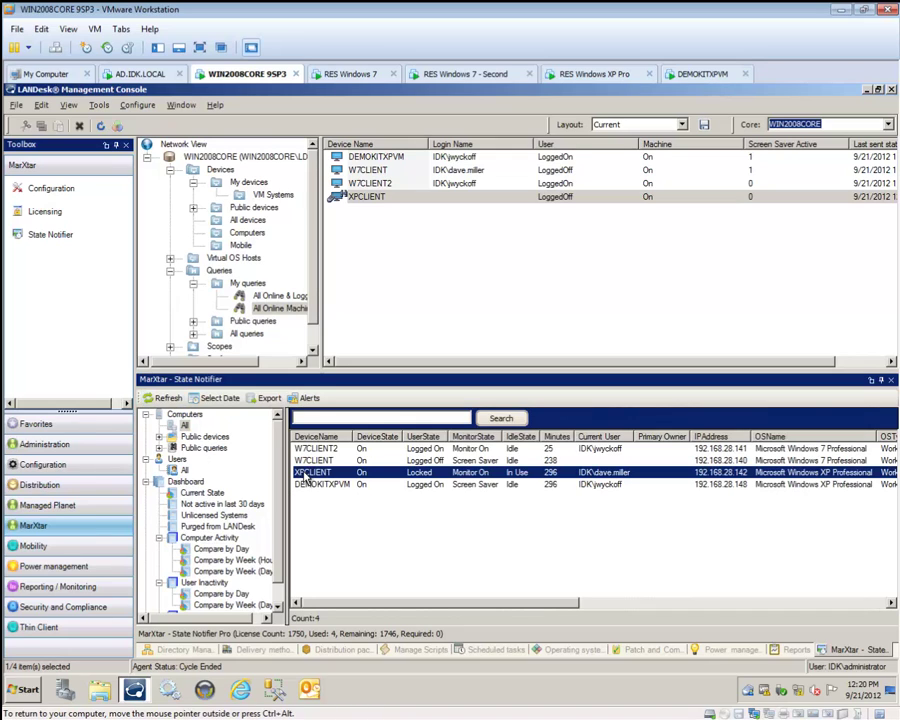
- Switch to the DEMOKITXPVM machine, send and receive mail in Outlook Express and read the MarXtar Power State Notifier Alert message
click(703, 75)
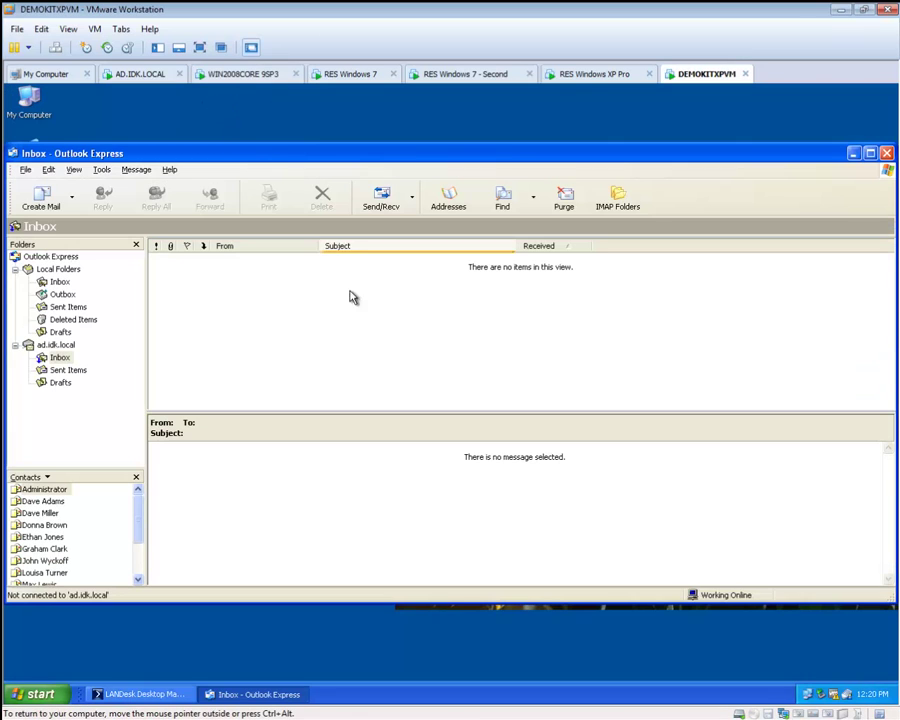
click(381, 208)
click(381, 208)
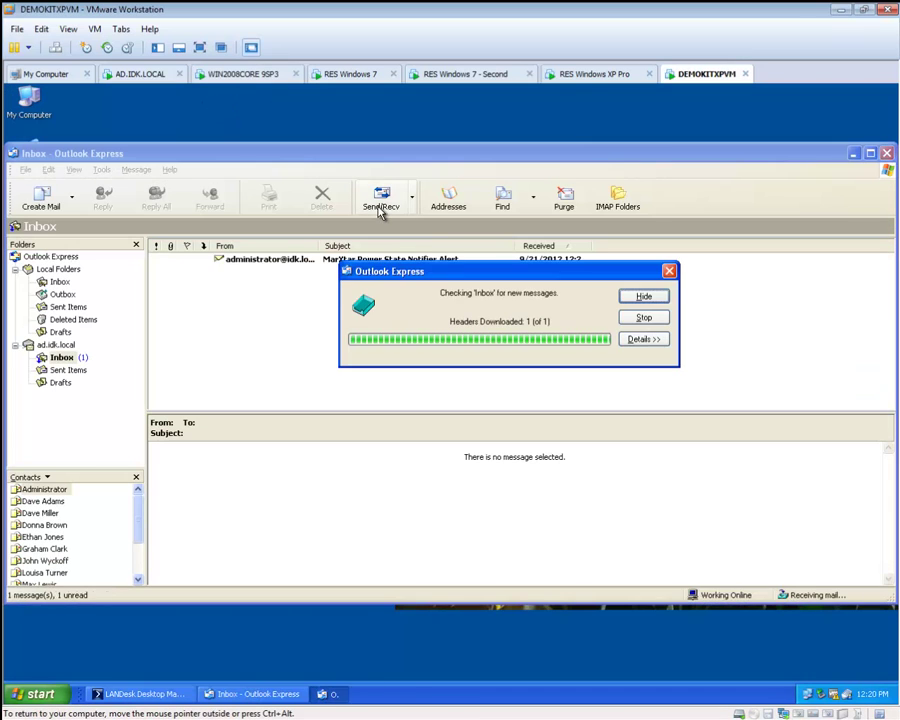
click(305, 260)
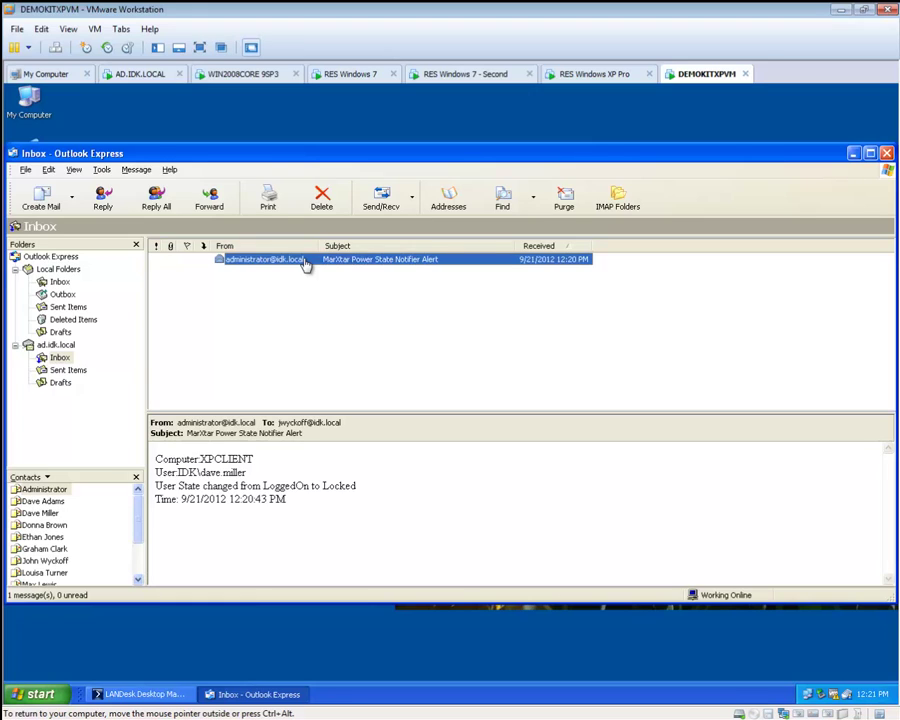
- Return to WIN2008CORE 9SP3 and open MarXtar Wake on WAN for XPCLIENT
click(238, 75)
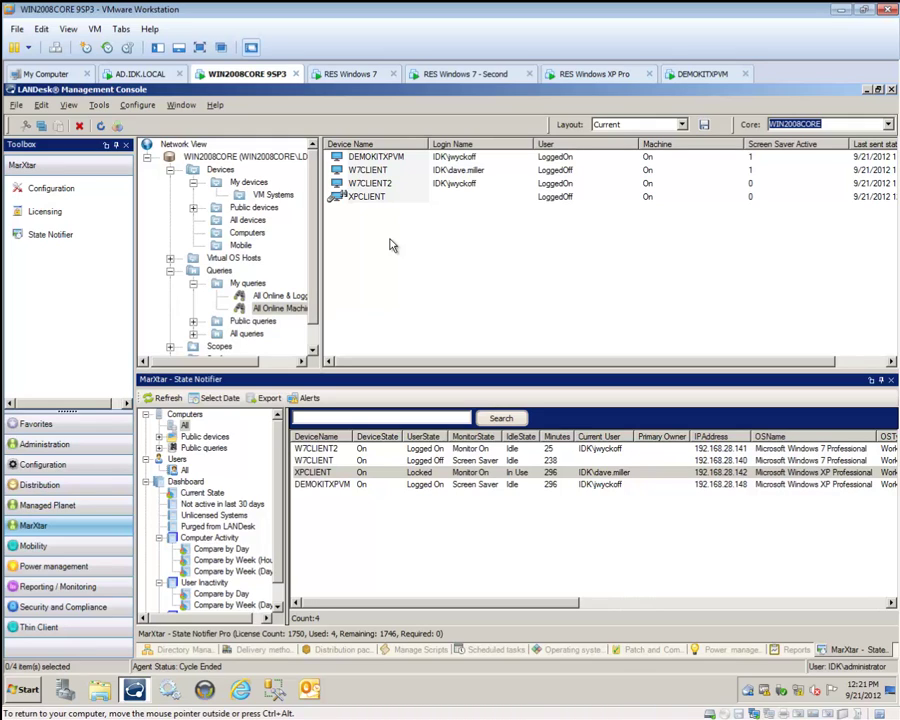
click(378, 198)
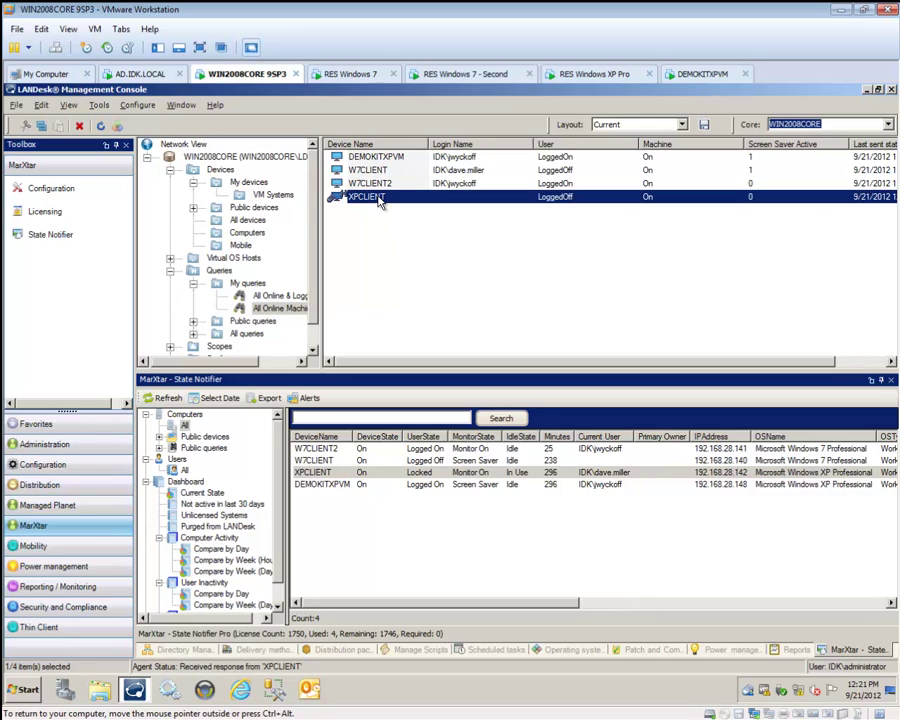
right_click(379, 201)
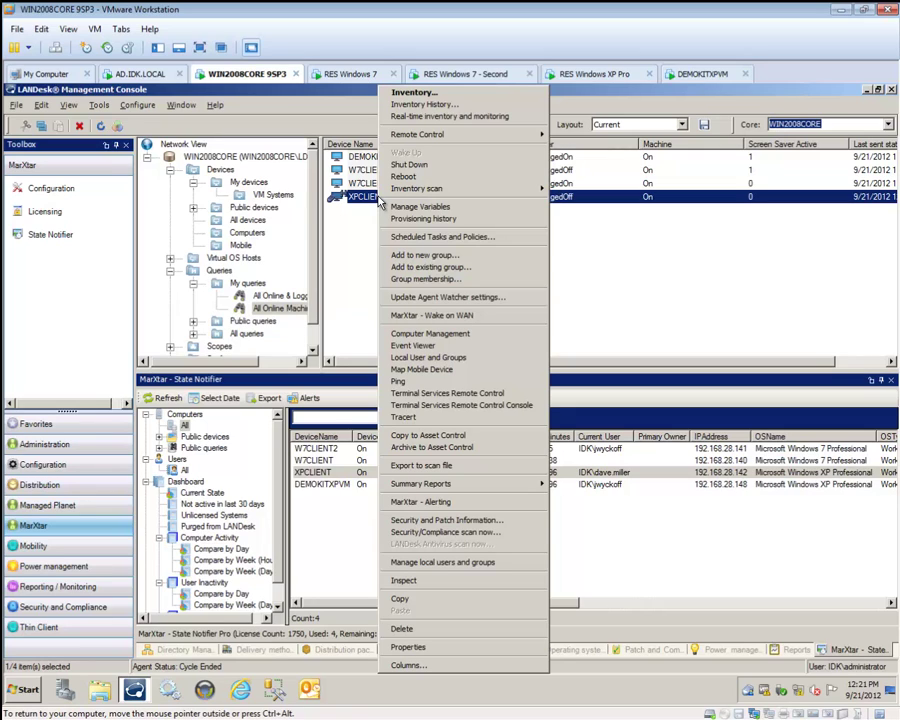
click(476, 316)
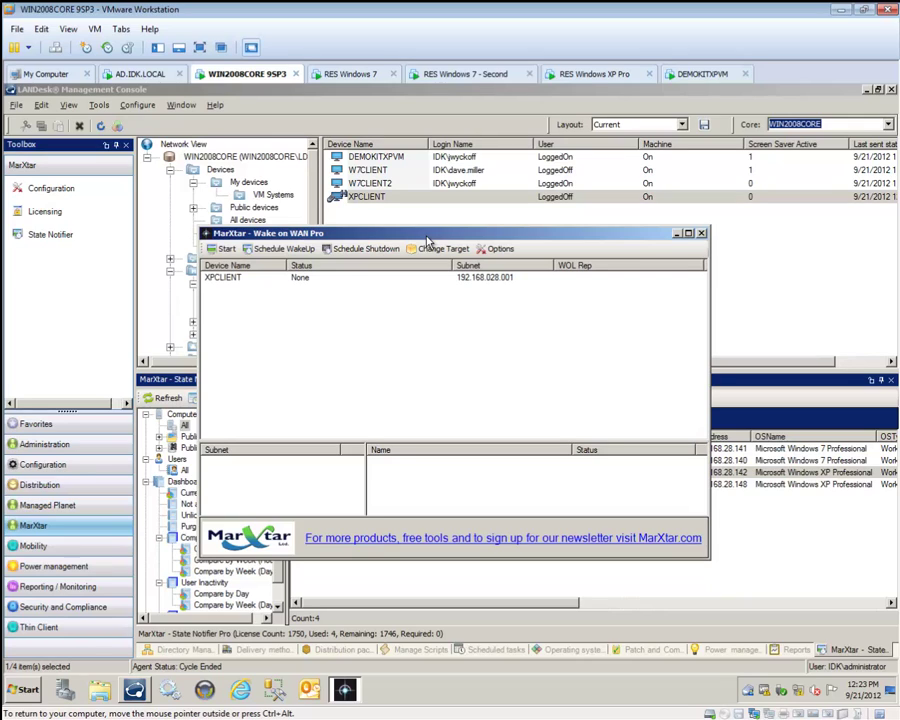
- Examine the Public devices groups offered as alternative Wake on WAN targets and cancel the target selection
click(237, 282)
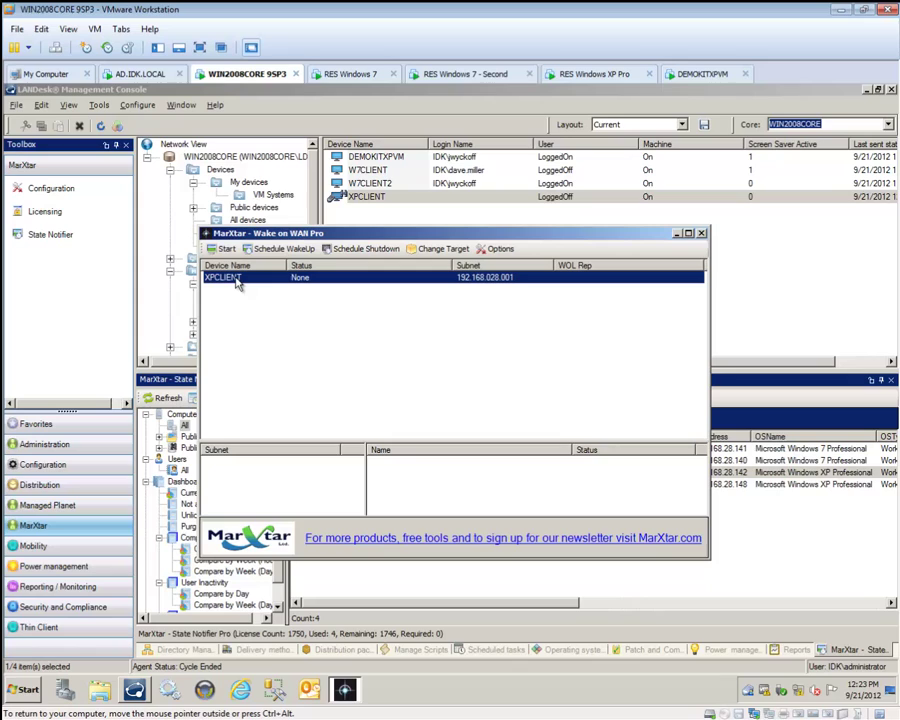
click(440, 248)
click(294, 309)
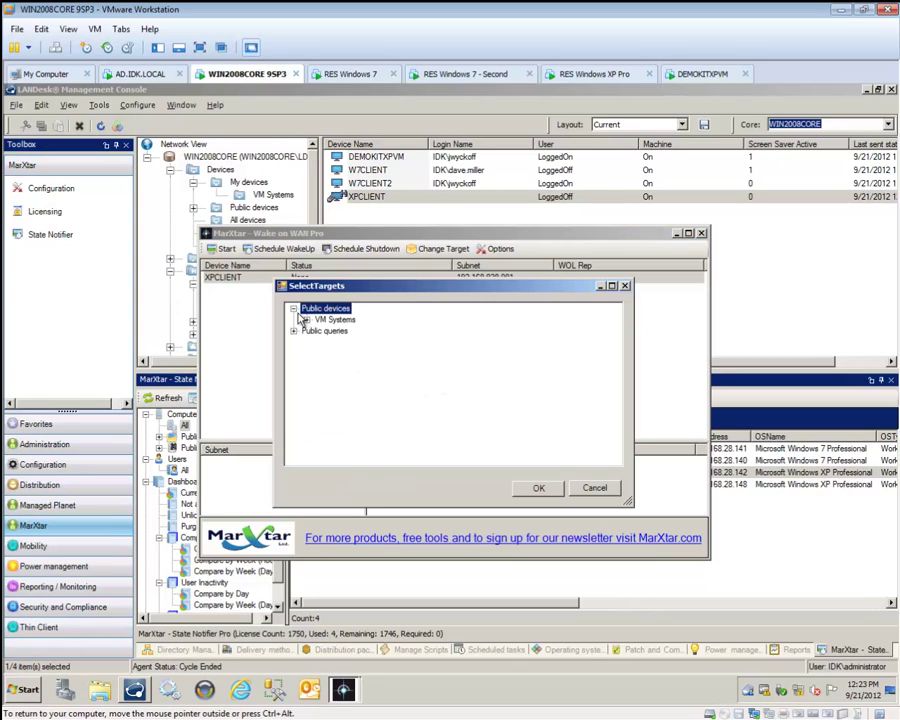
click(594, 488)
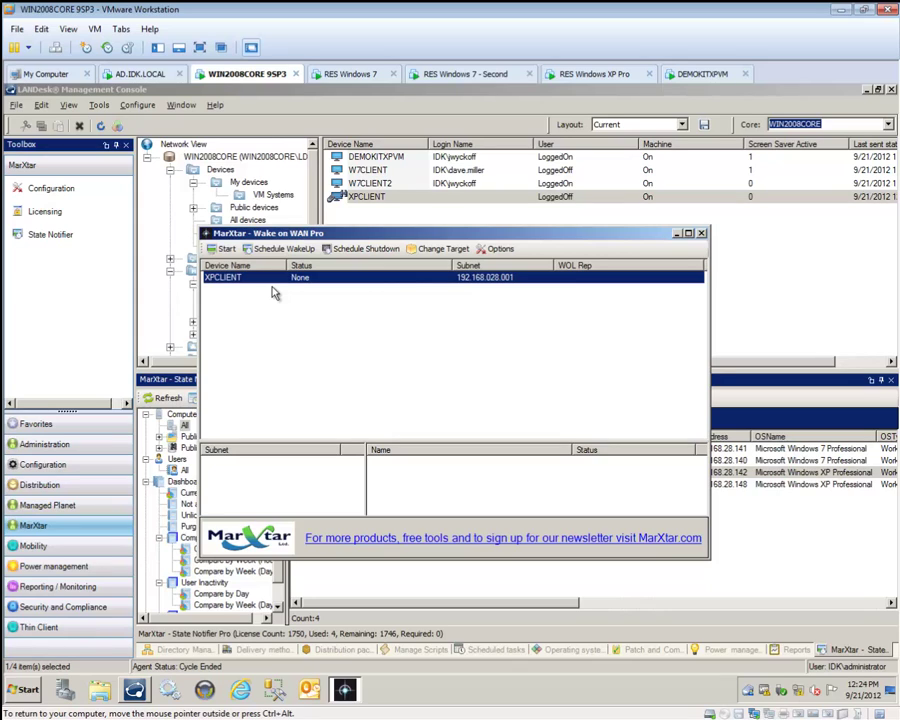
- Set up a scheduled wake-up for XPCLIENT that runs the IPM Adobe V2 task and shuts down after the task
click(290, 249)
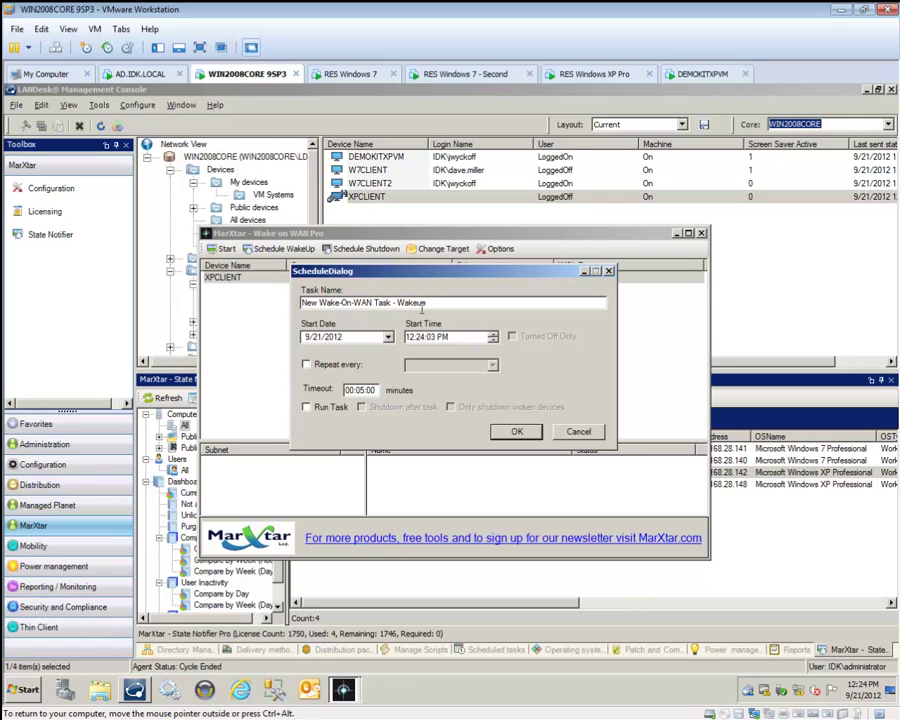
click(328, 407)
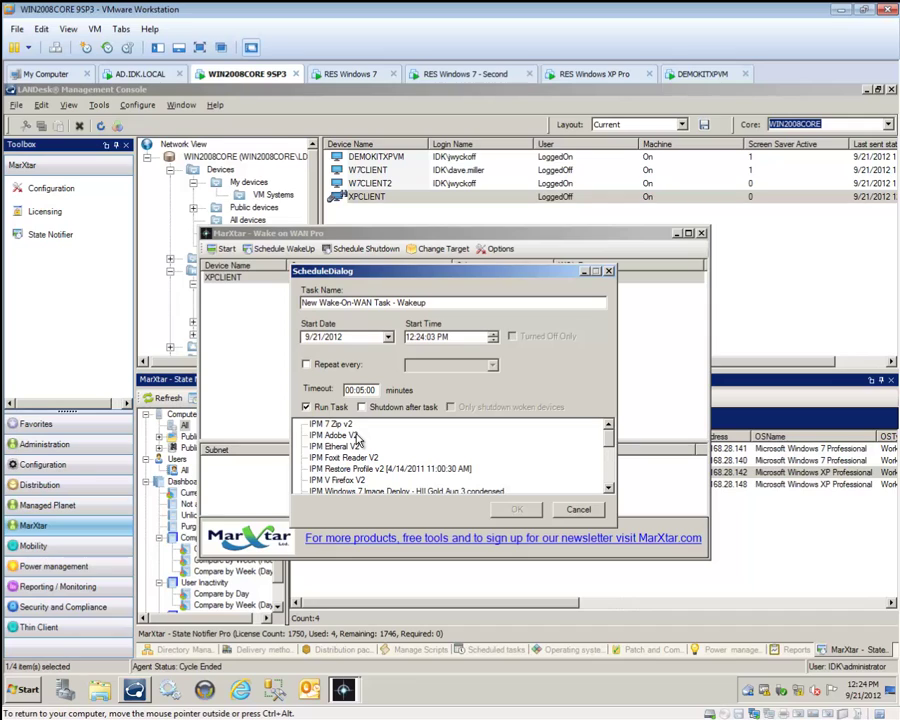
click(355, 437)
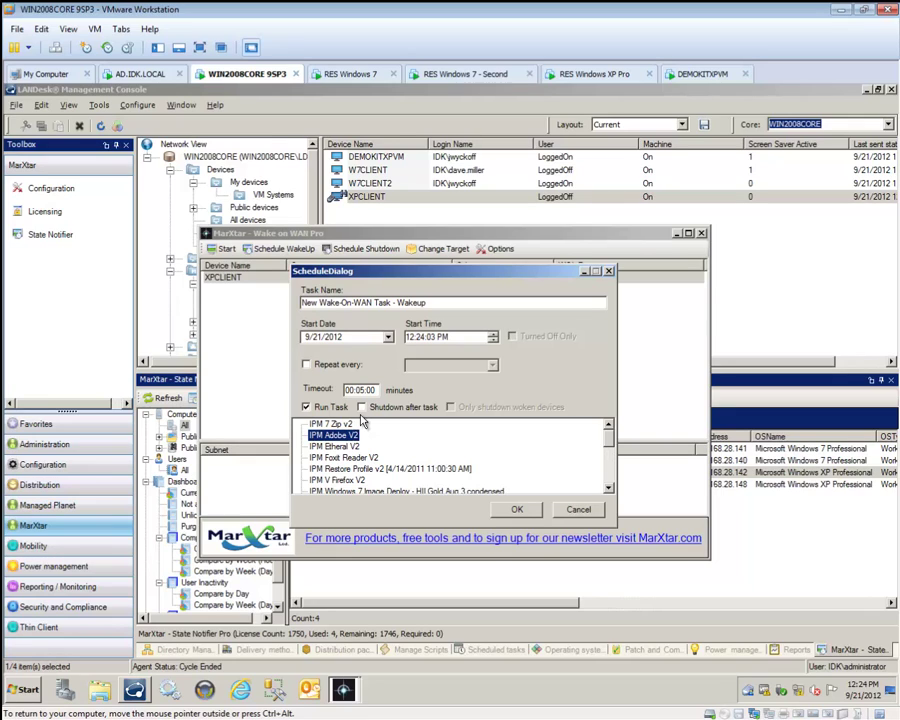
drag(393, 277, 378, 178)
click(348, 308)
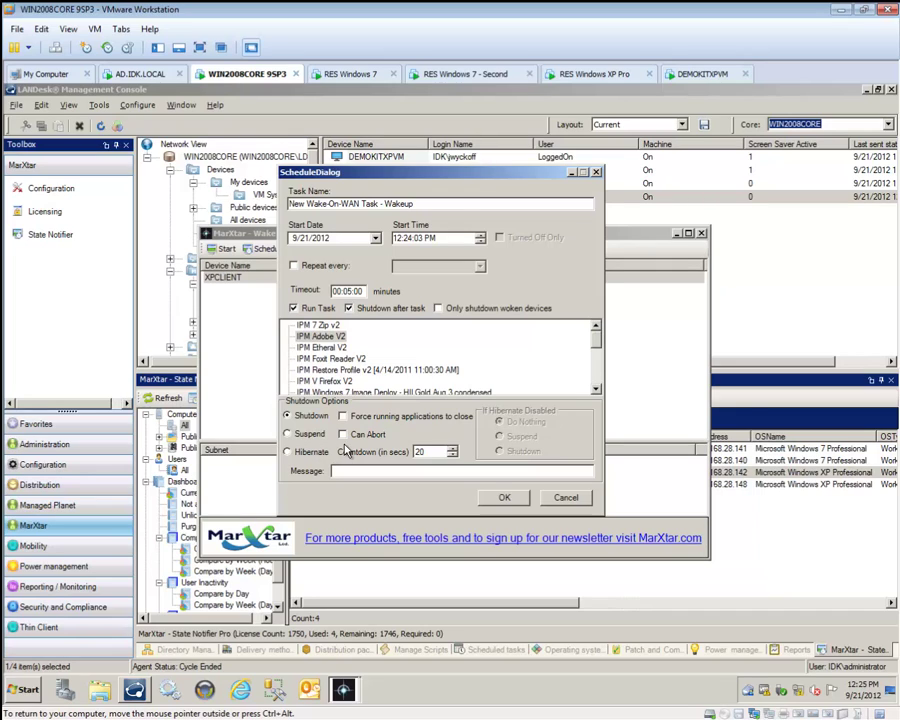
- Try the Can Abort and Only shutdown woken devices options, discard the scheduled wake-up and close Wake on WAN
click(384, 436)
click(384, 436)
click(452, 314)
click(566, 497)
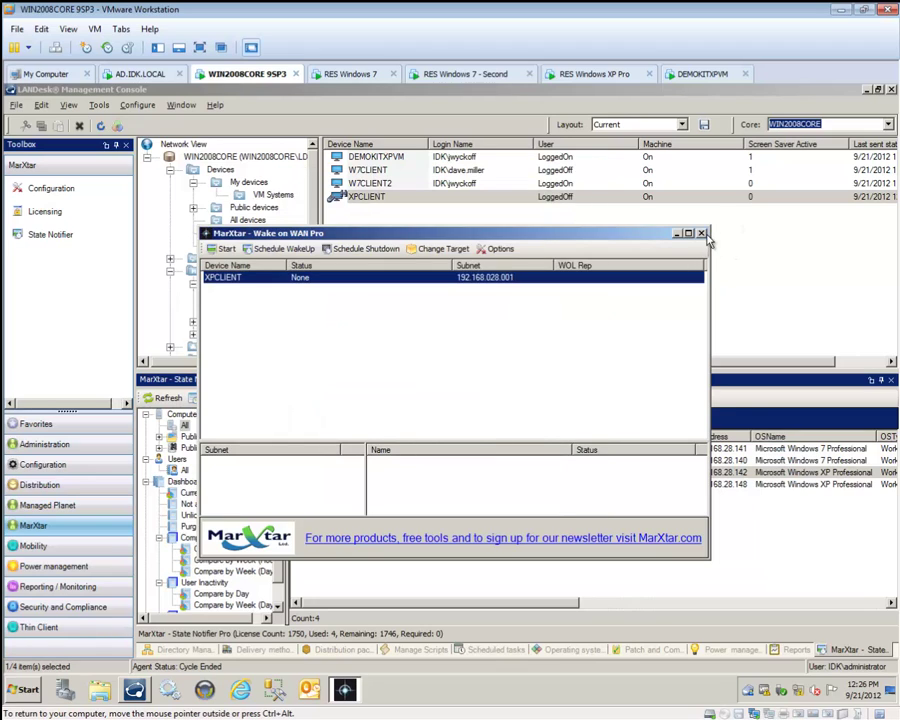
click(701, 233)
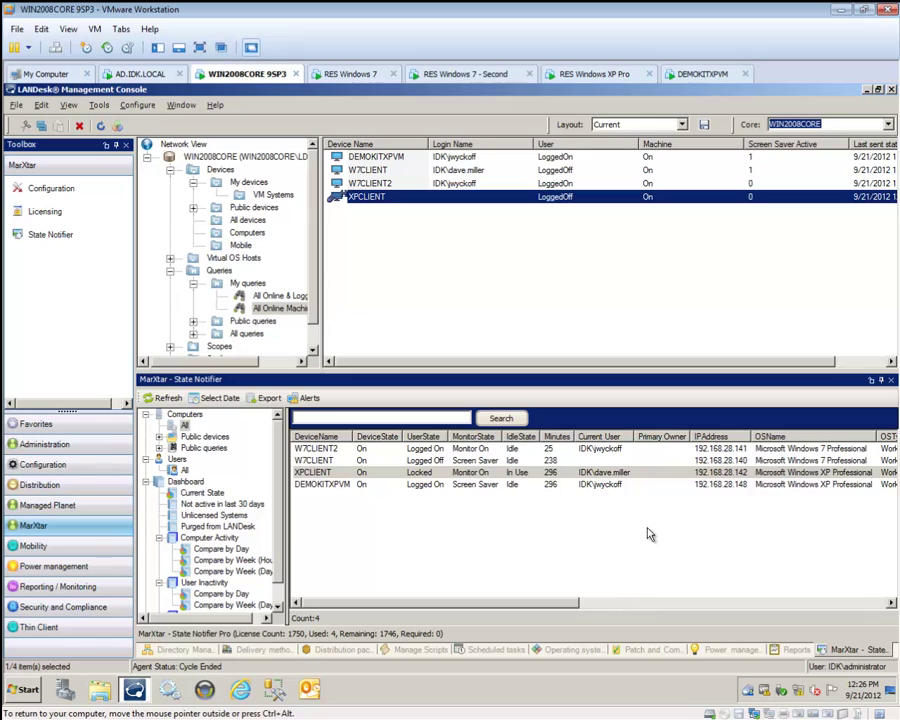
- Open the MarXtar Configuration and review its 802.1x subnets and the Email Settings for SMTP, addresses and template
click(50, 190)
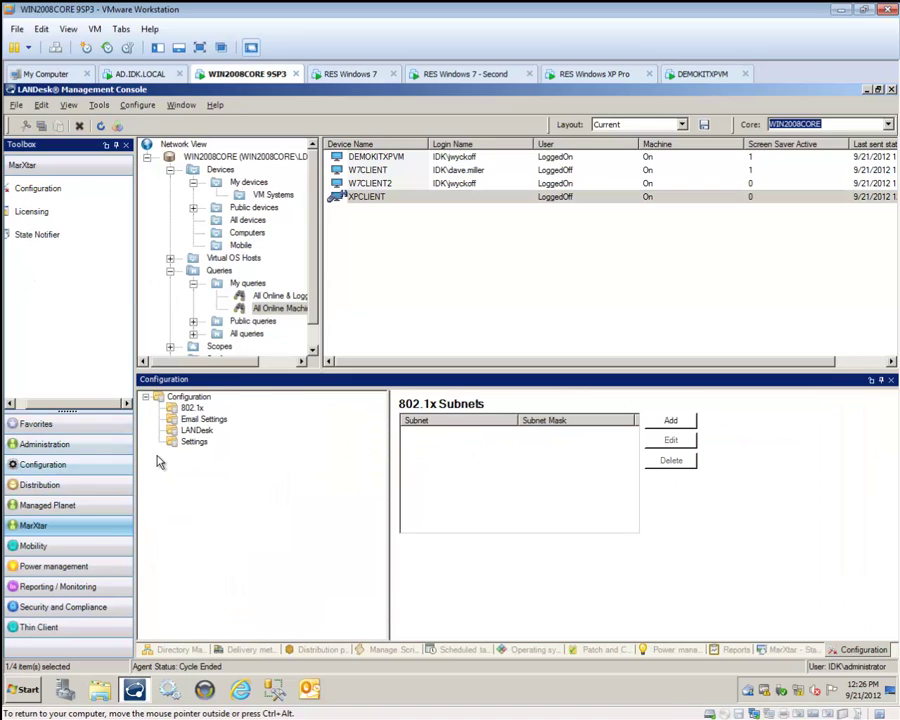
click(195, 411)
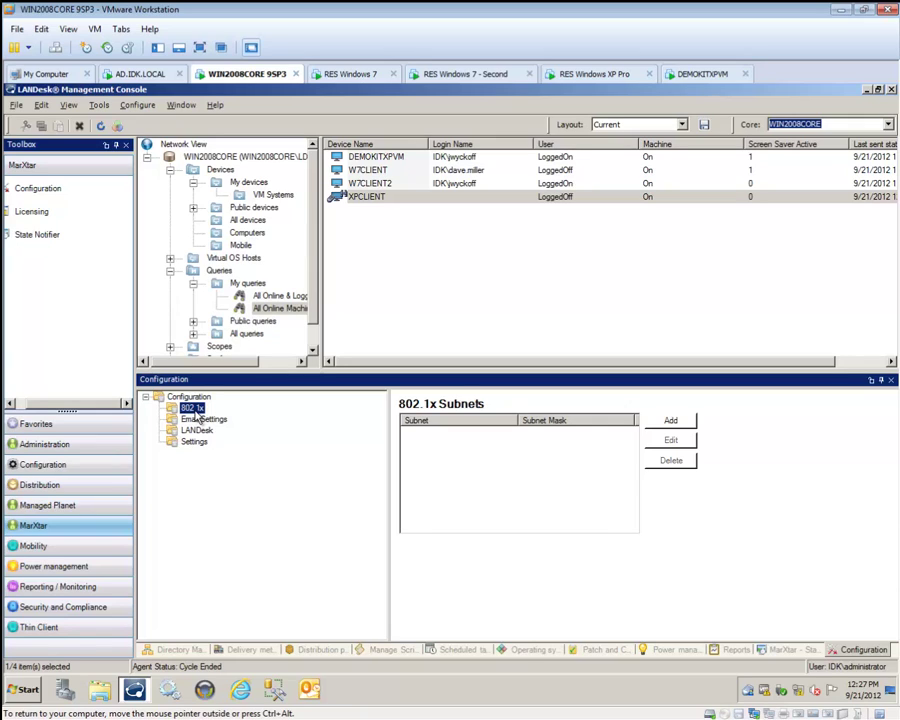
click(202, 420)
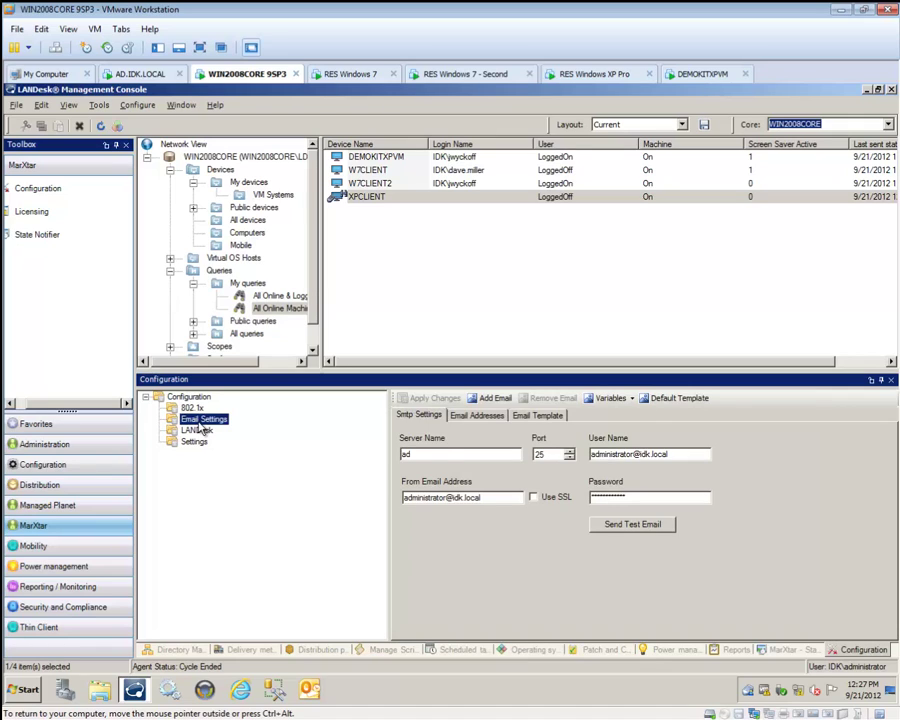
click(497, 418)
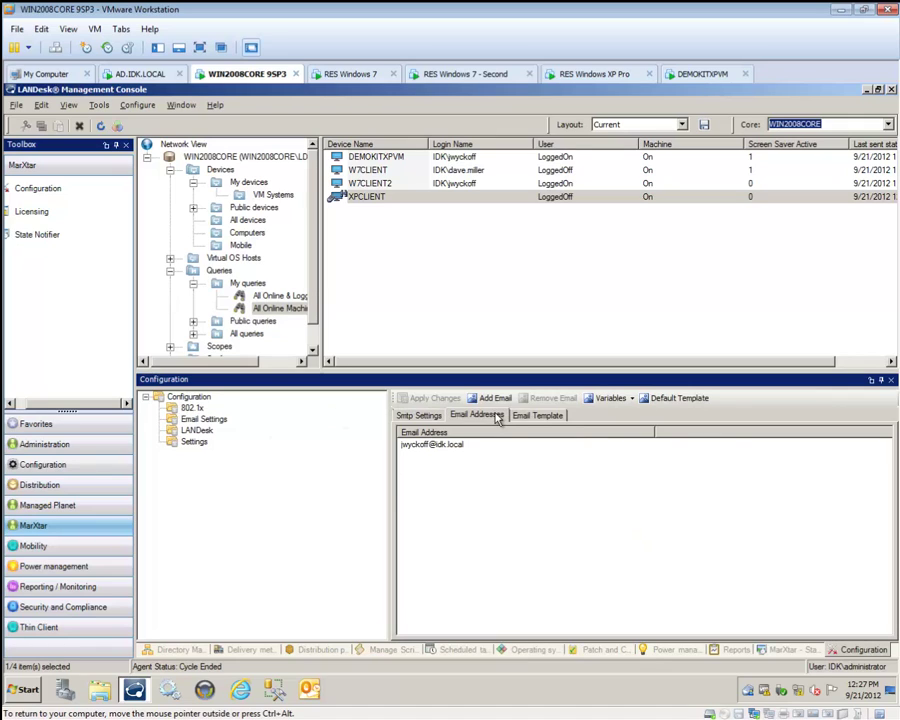
click(515, 421)
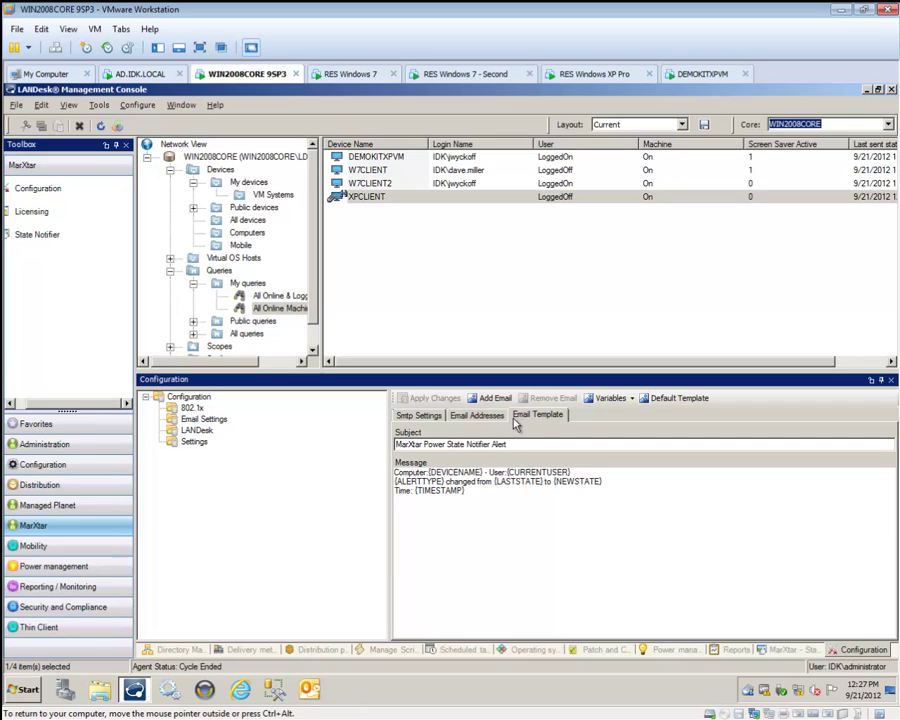
- Review the MarXtar configuration's LANDesk option for removing duplicate IP addresses and its general Settings section
click(176, 432)
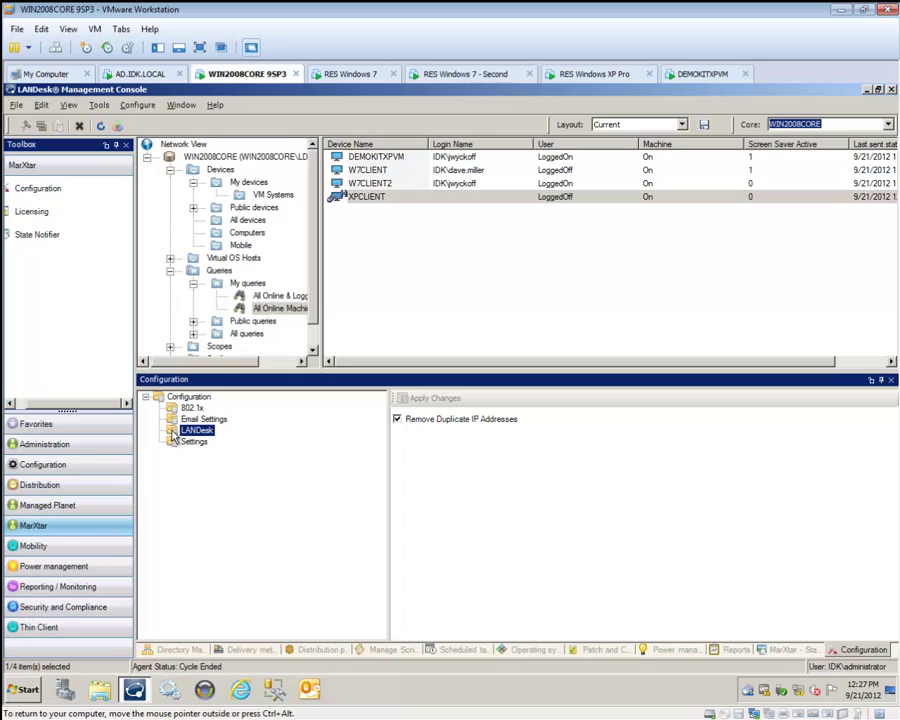
click(340, 198)
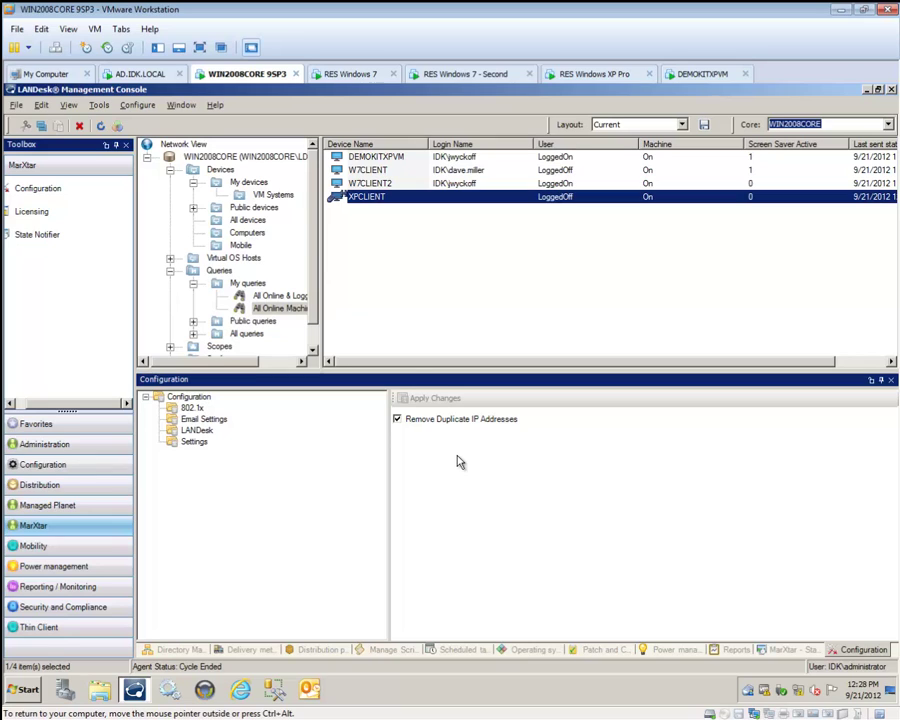
click(196, 441)
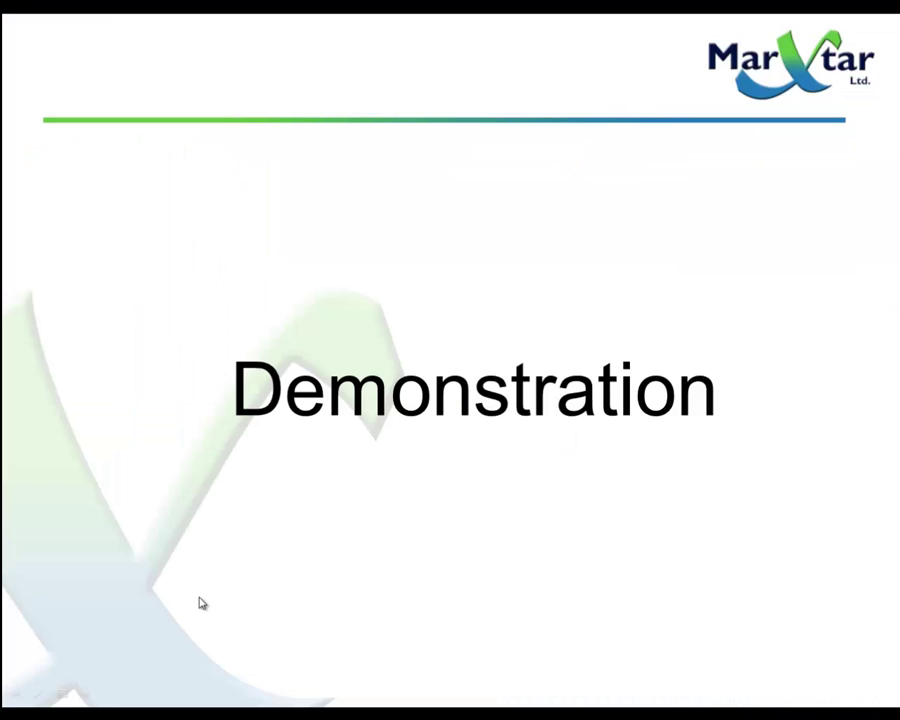
click(315, 524)
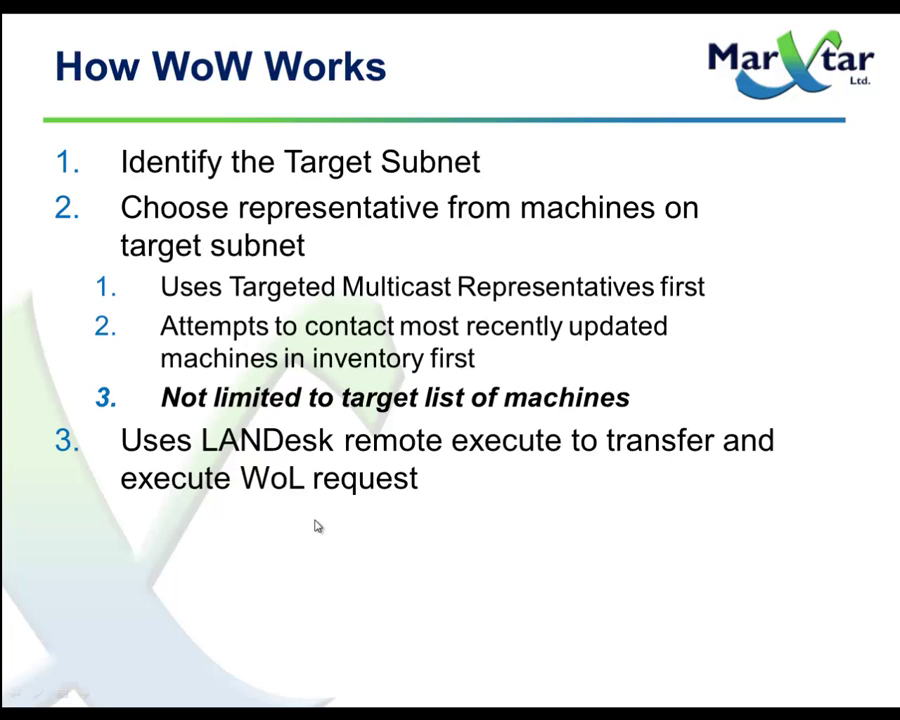